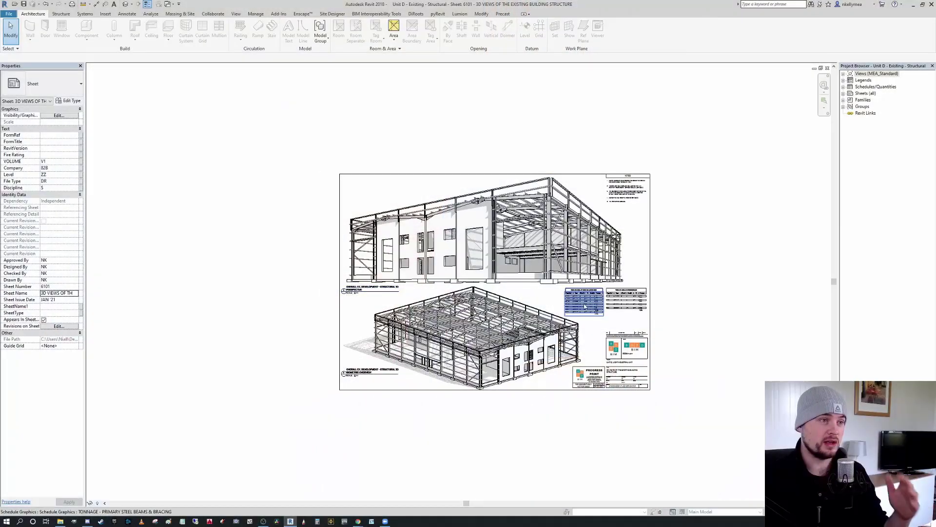
- Open the Existing Foundation Plan from sheet 6201 in the Project Browser
scroll(490, 238, up, 5)
scroll(520, 300, down, 2)
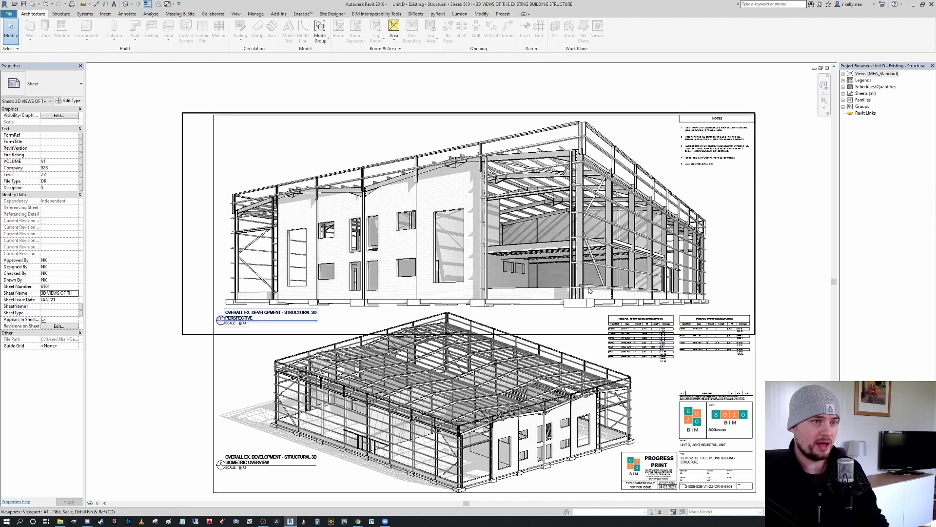
scroll(574, 203, up, 5)
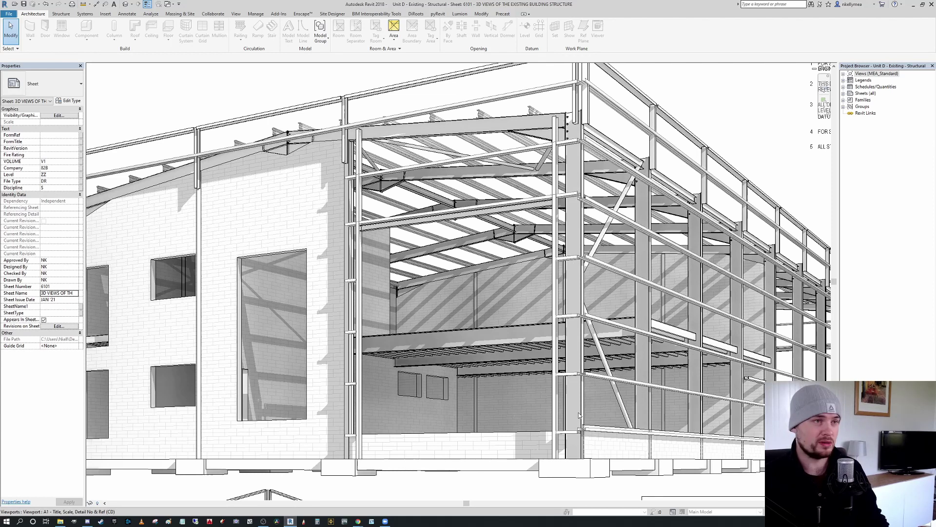
scroll(587, 414, down, 2)
scroll(576, 417, up, 5)
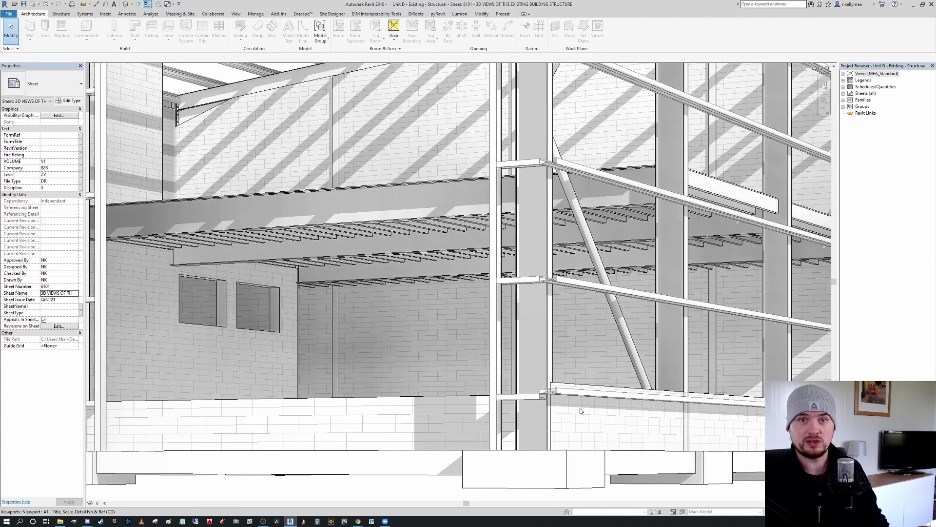
scroll(554, 381, down, 5)
scroll(554, 382, down, 5)
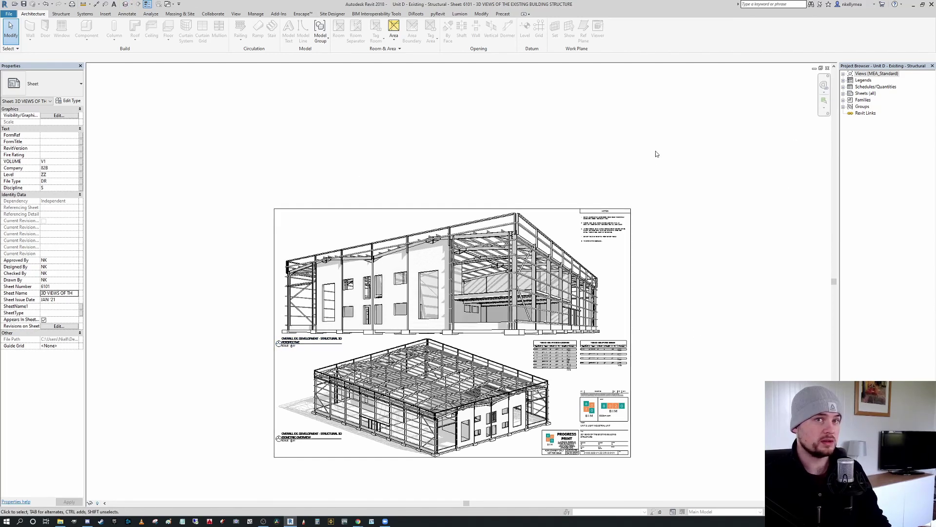
click(845, 99)
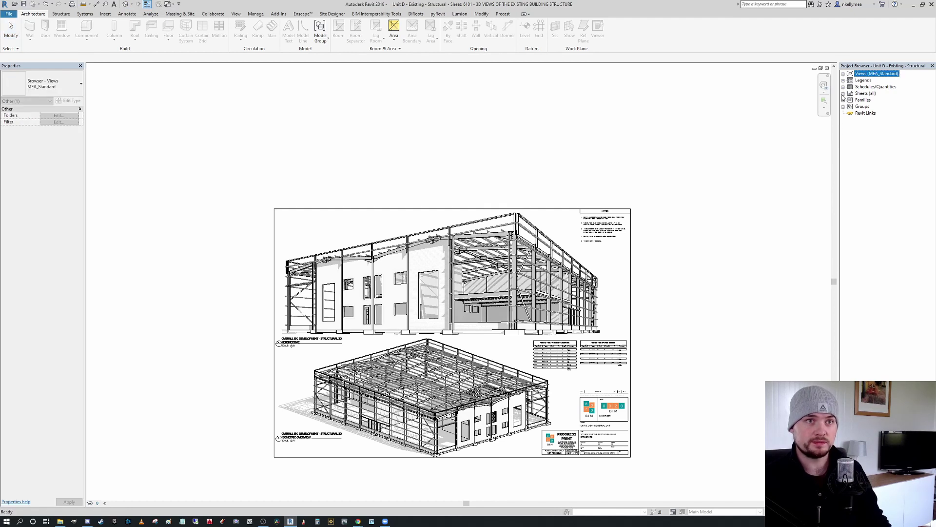
click(843, 94)
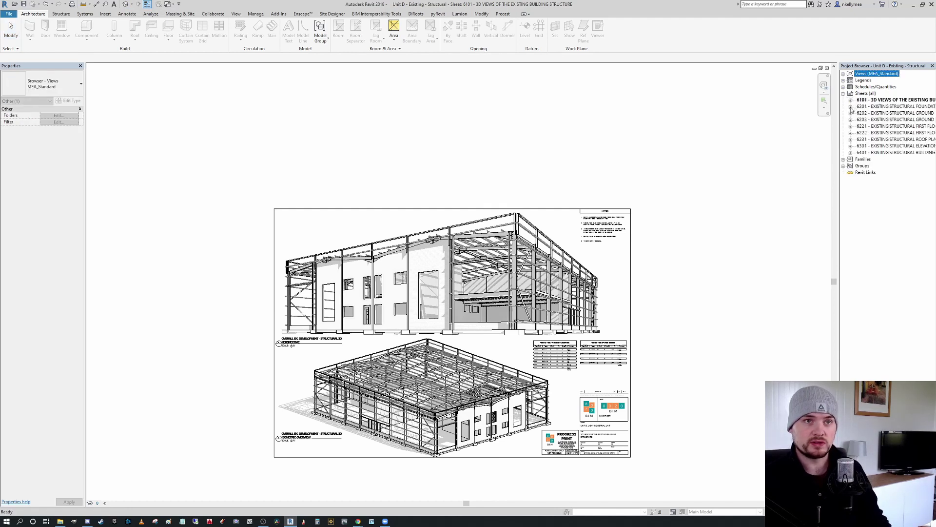
click(850, 107)
click(885, 153)
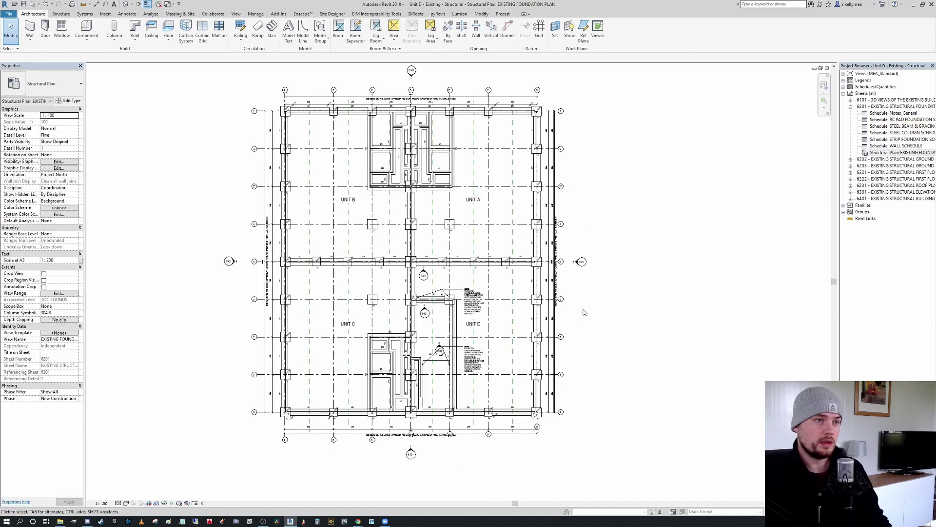
- Start a structural column with CL and show the column type list
scroll(548, 383, up, 4)
scroll(473, 344, down, 3)
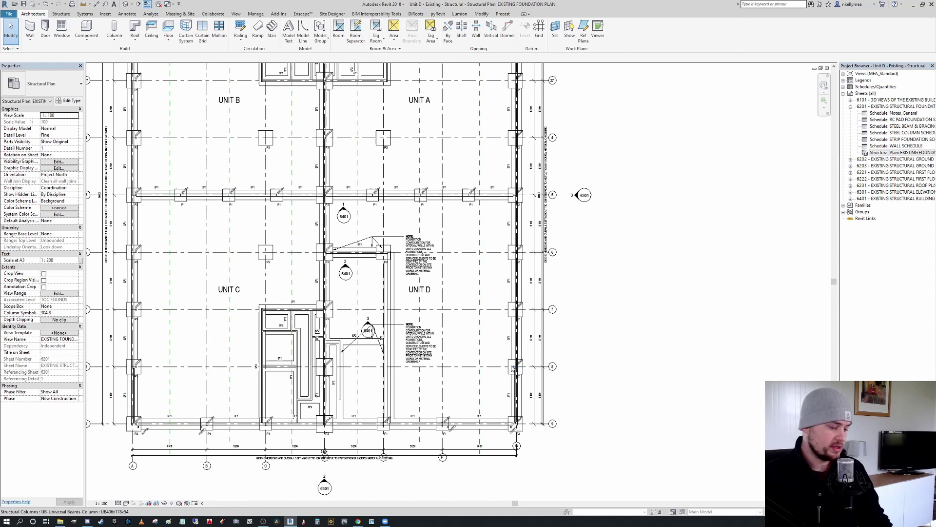
key(c)
key(l)
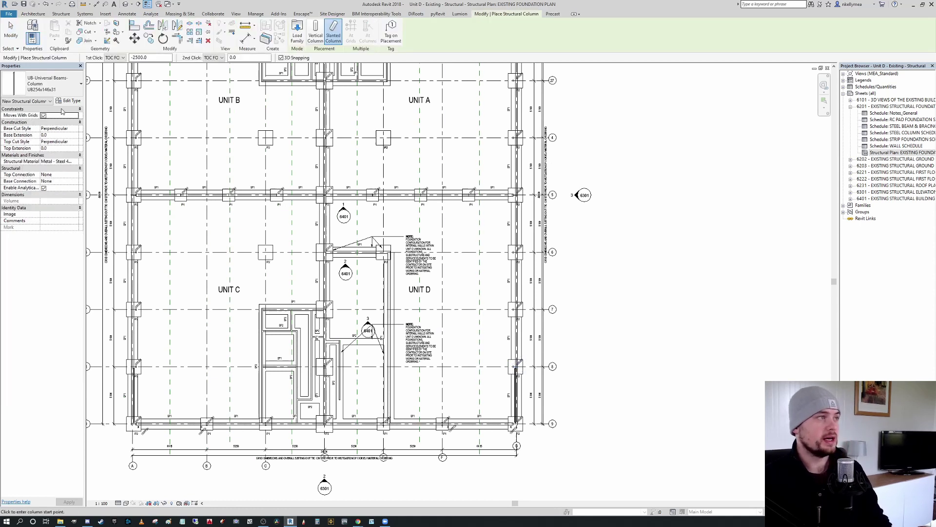
click(66, 90)
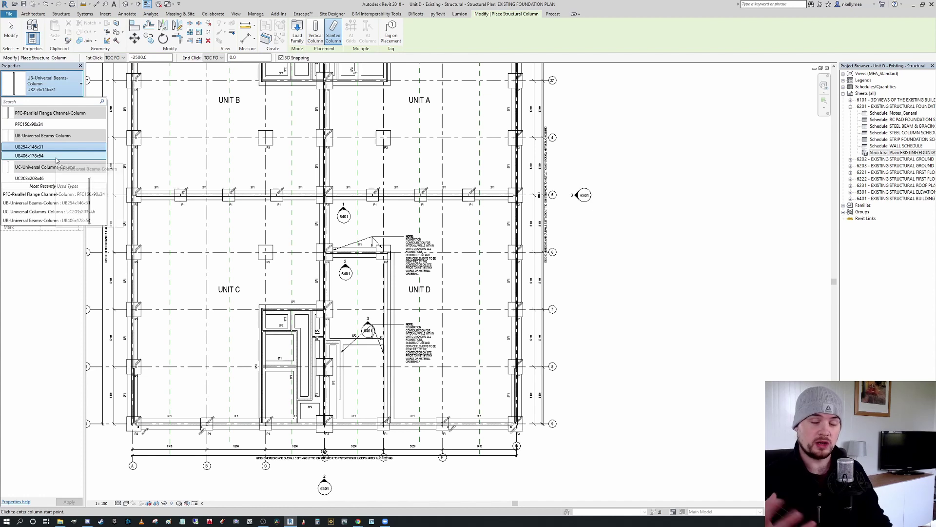
- Load Concrete Rectangular.rfa from Structural Columns > Concrete, giving the 300 x 450mm type
click(299, 34)
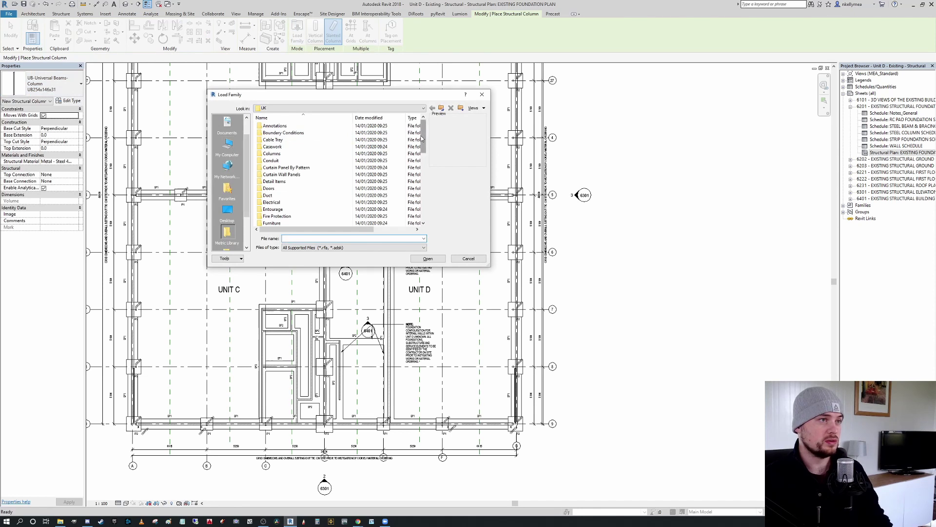
scroll(288, 147, down, 10)
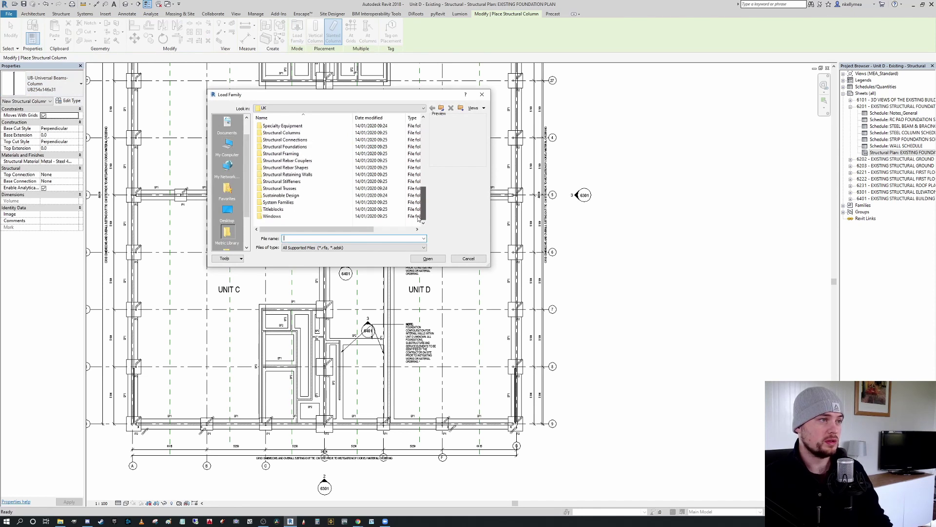
double_click(296, 133)
double_click(283, 126)
click(283, 127)
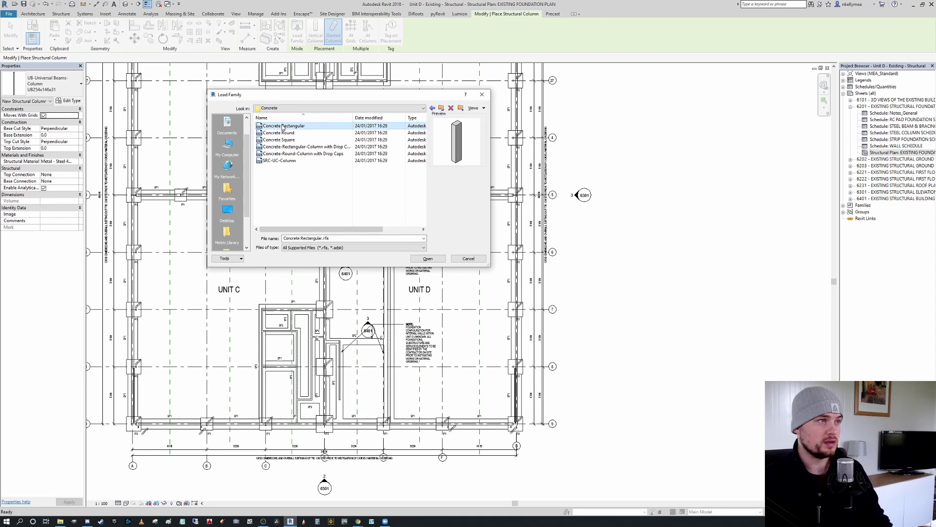
click(427, 258)
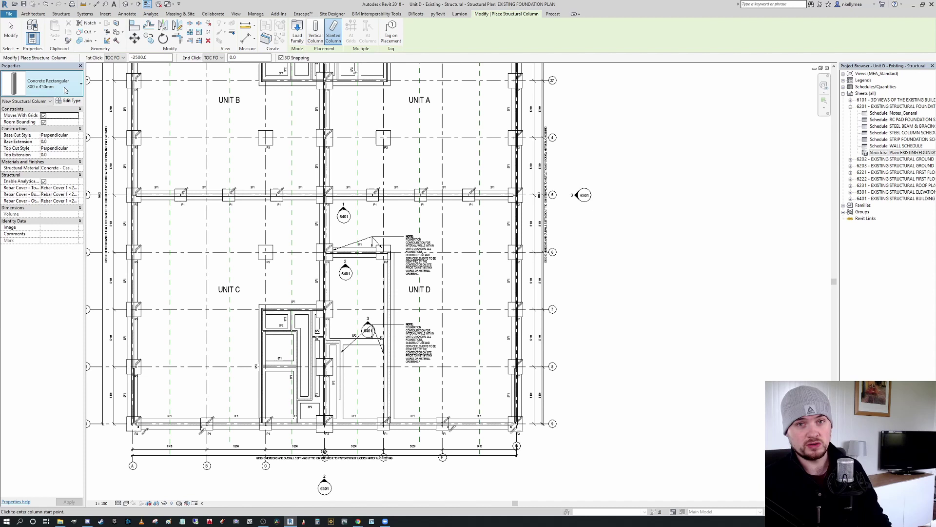
- Rename the concrete column type to 300 x 525mm and set its depth h to 525
click(72, 101)
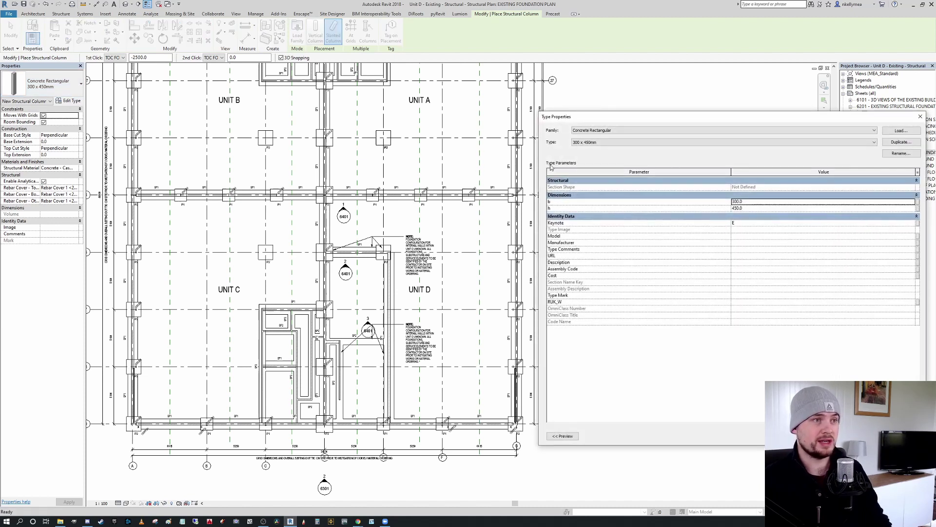
click(900, 153)
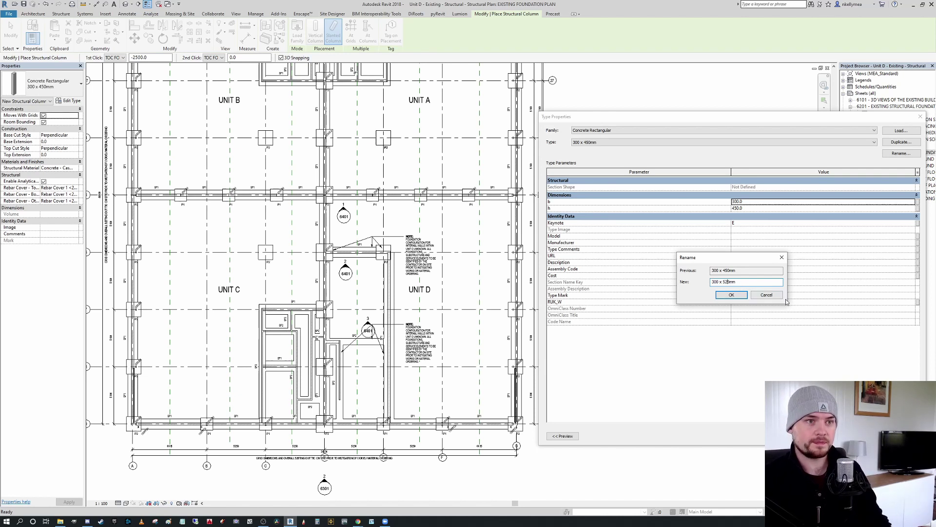
click(732, 295)
click(772, 206)
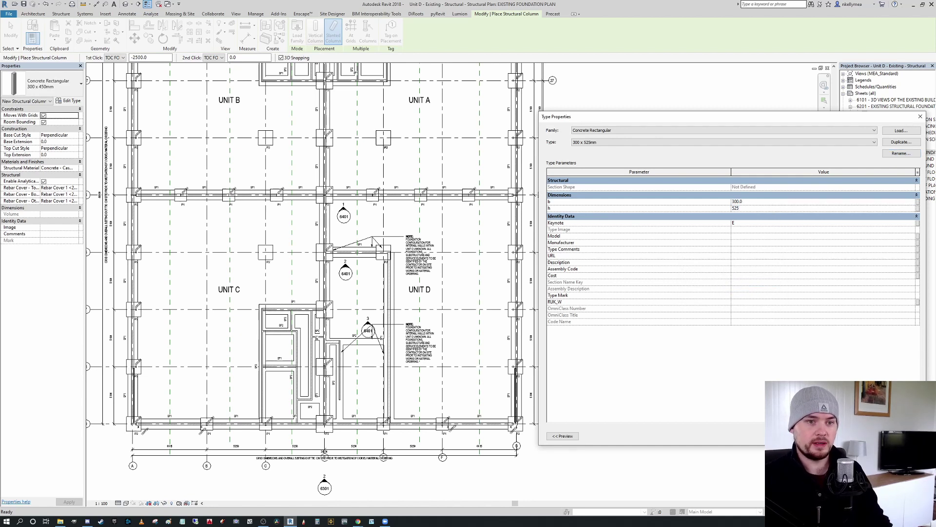
key(Return)
scroll(668, 394, up, 1)
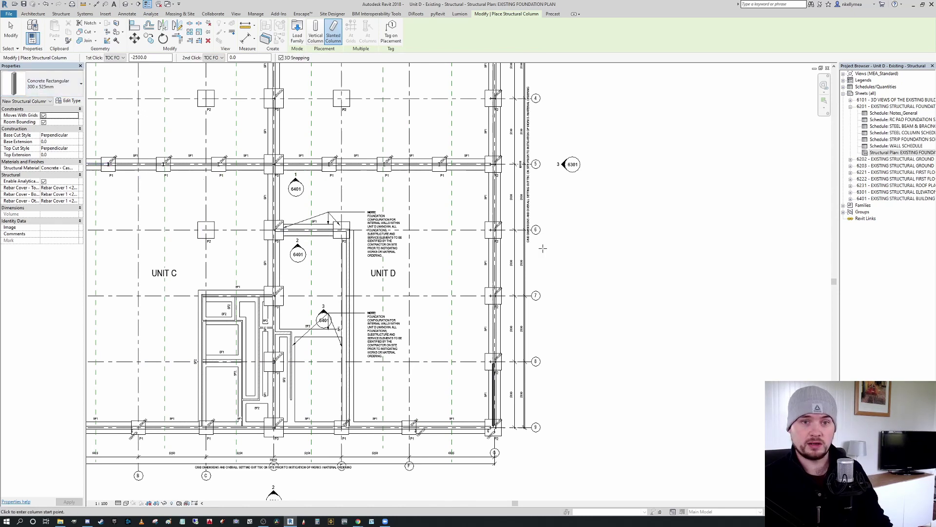
- Place vertical 300 x 525mm columns at grid intersections of grid 1, the right-hand and horizontal grids
scroll(539, 247, down, 5)
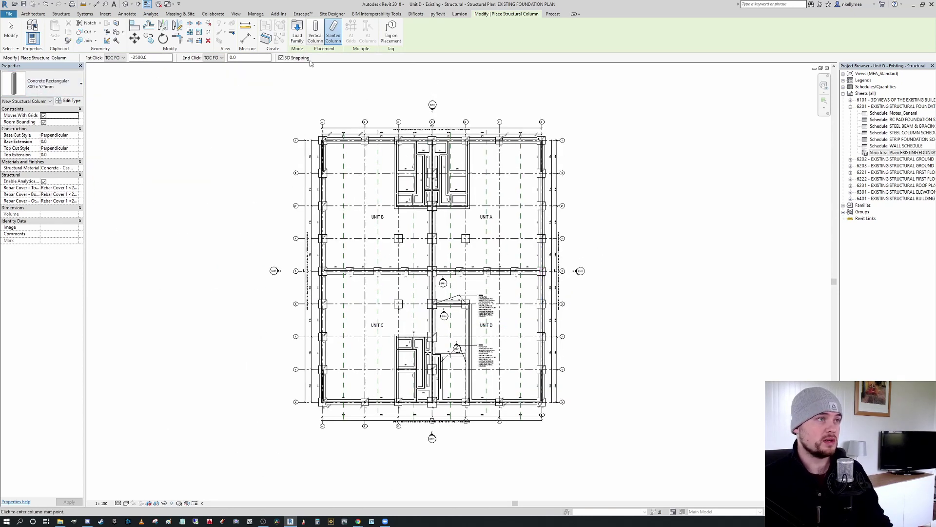
click(316, 34)
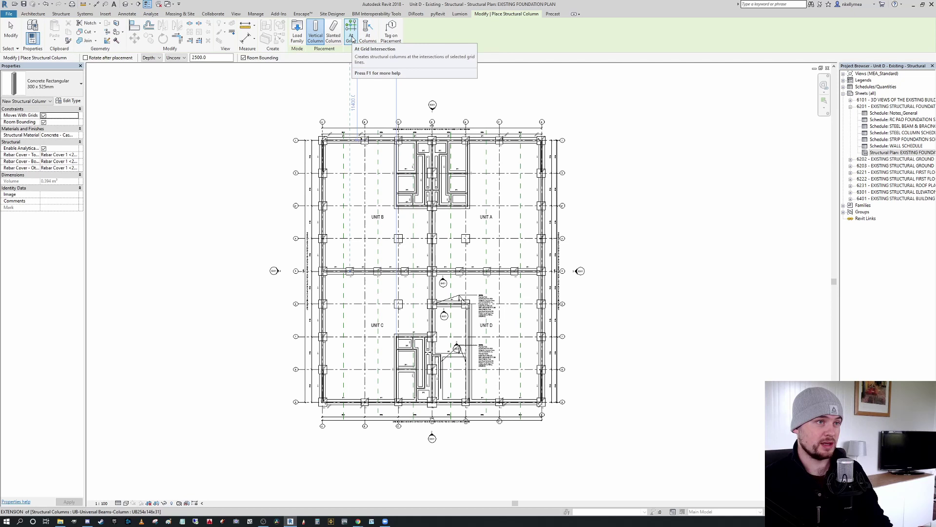
click(351, 38)
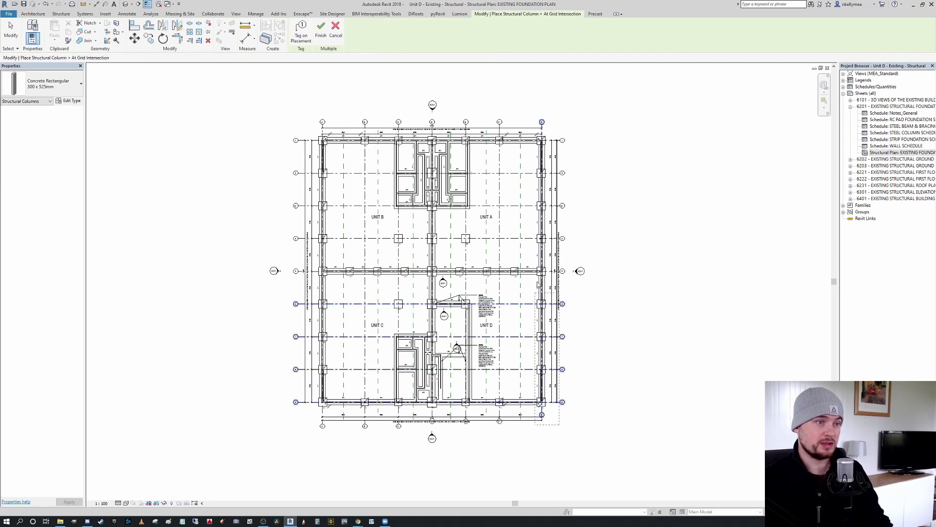
drag(564, 224, 526, 125)
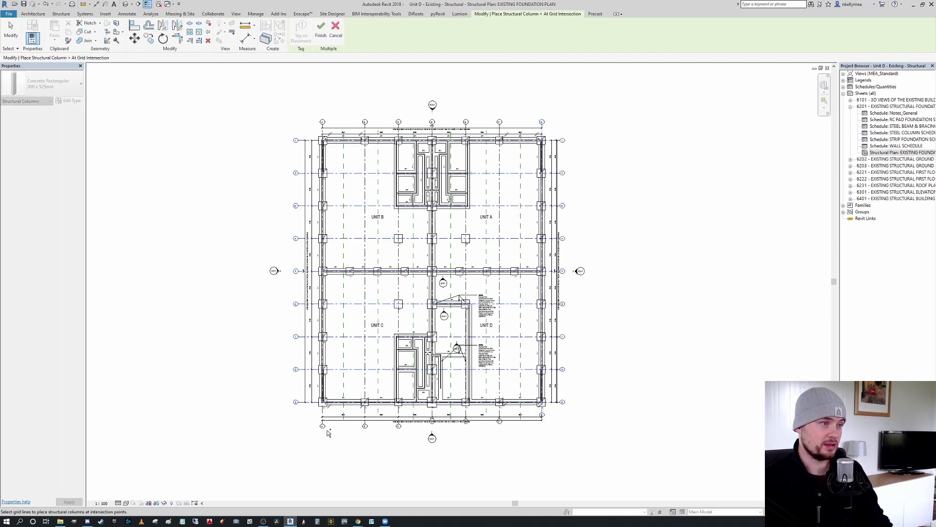
drag(333, 434, 320, 128)
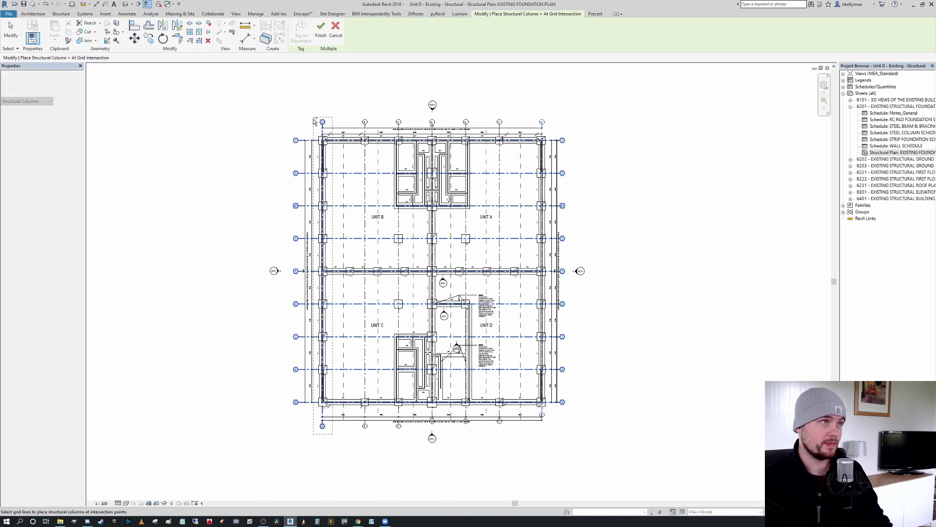
click(321, 30)
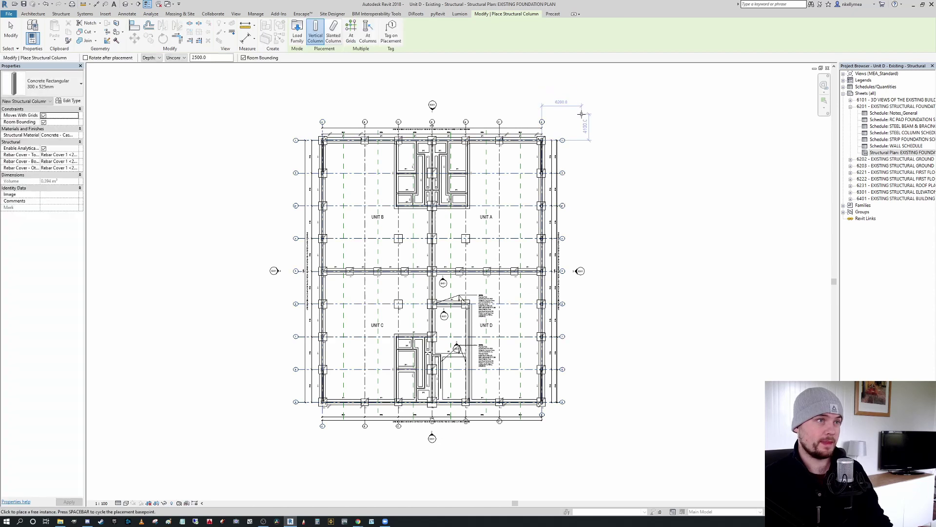
- Switch to the 3D view and zoom in on the corner column base and pad foundation
click(126, 5)
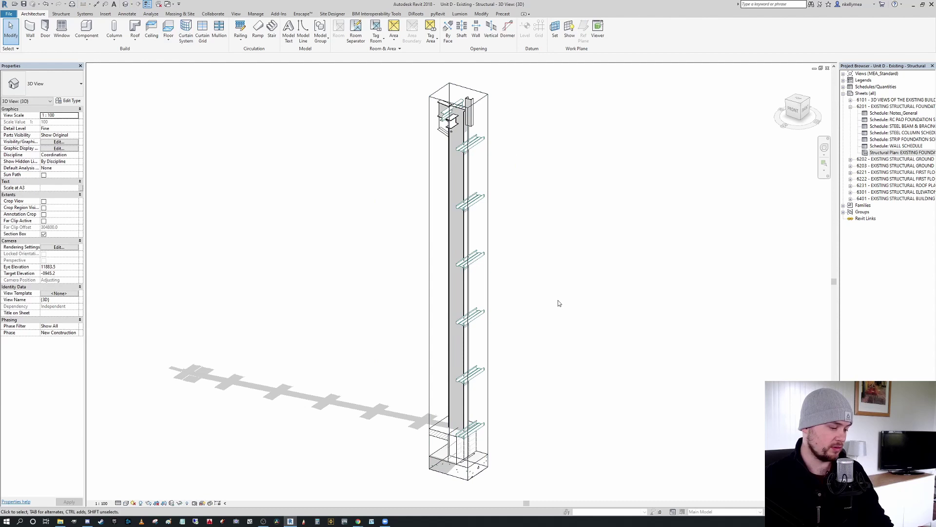
scroll(520, 335, down, 2)
scroll(525, 326, down, 2)
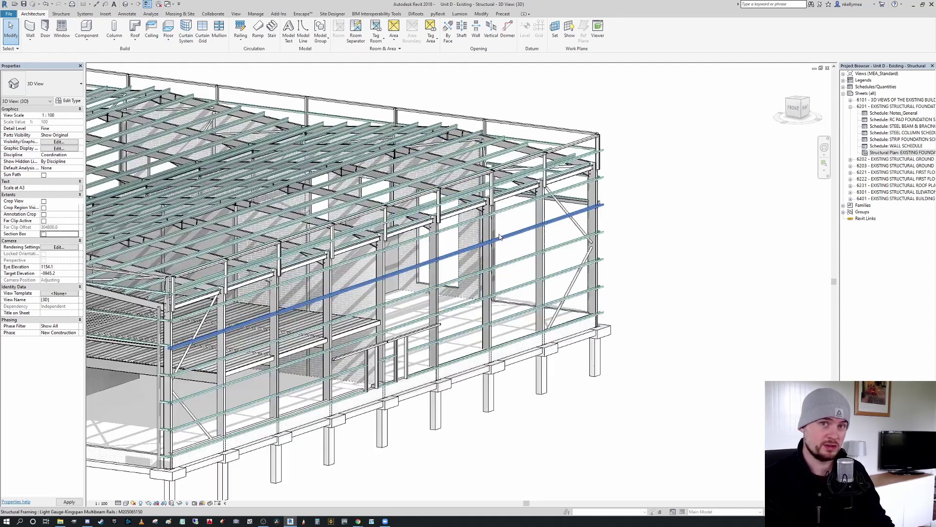
scroll(722, 234, down, 1)
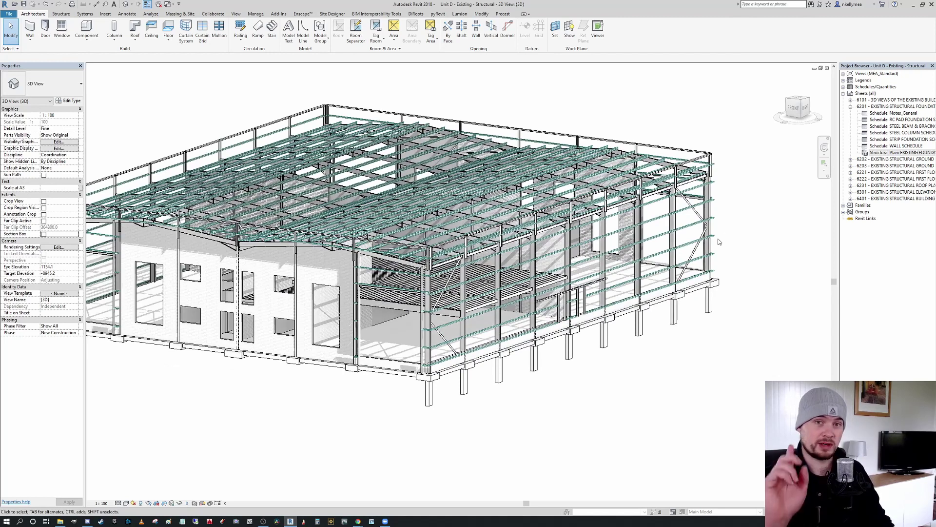
middle_drag(667, 308, 673, 307)
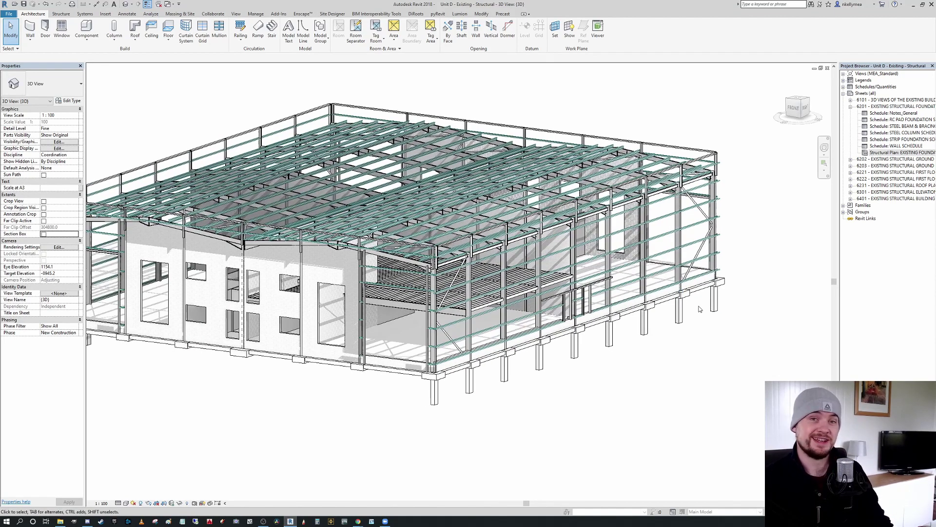
scroll(450, 395, up, 8)
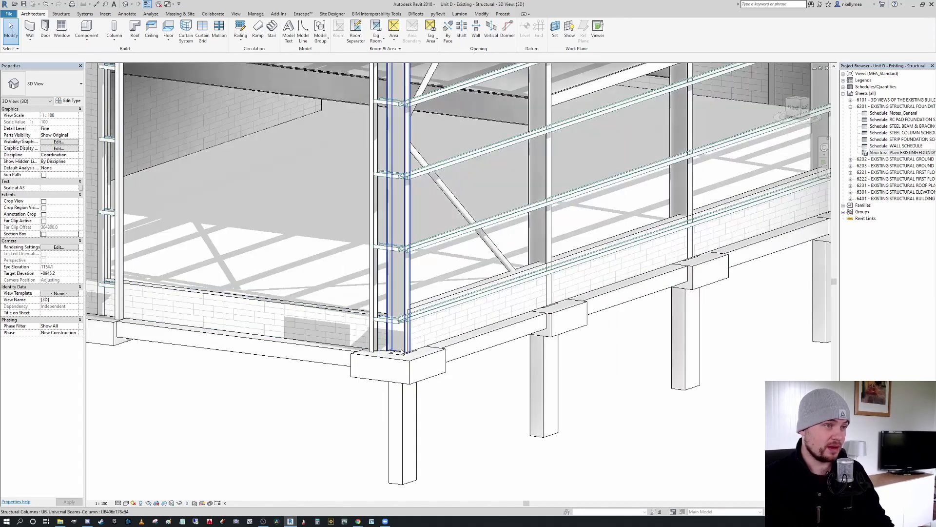
- Select all 18 Concrete Rectangular 300 x 525mm column instances using SA
click(406, 413)
scroll(522, 414, down, 8)
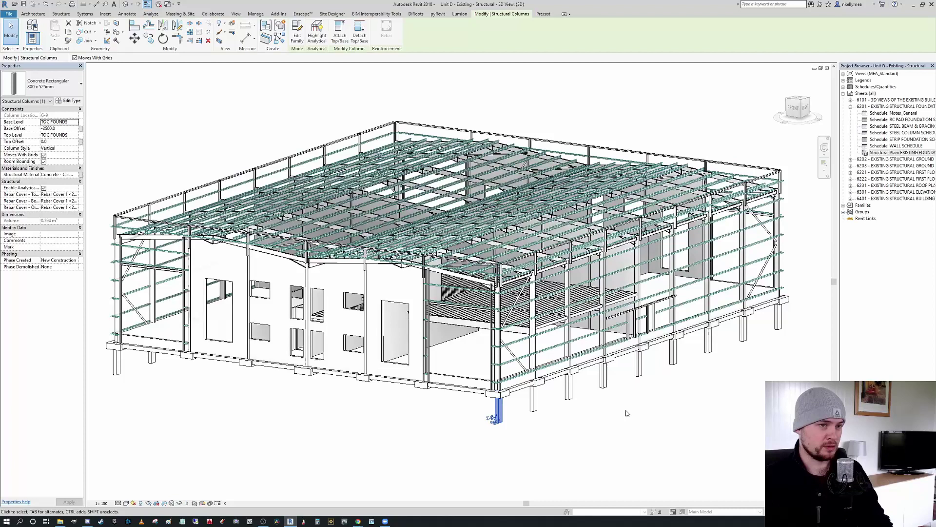
scroll(627, 413, up, 2)
click(627, 397)
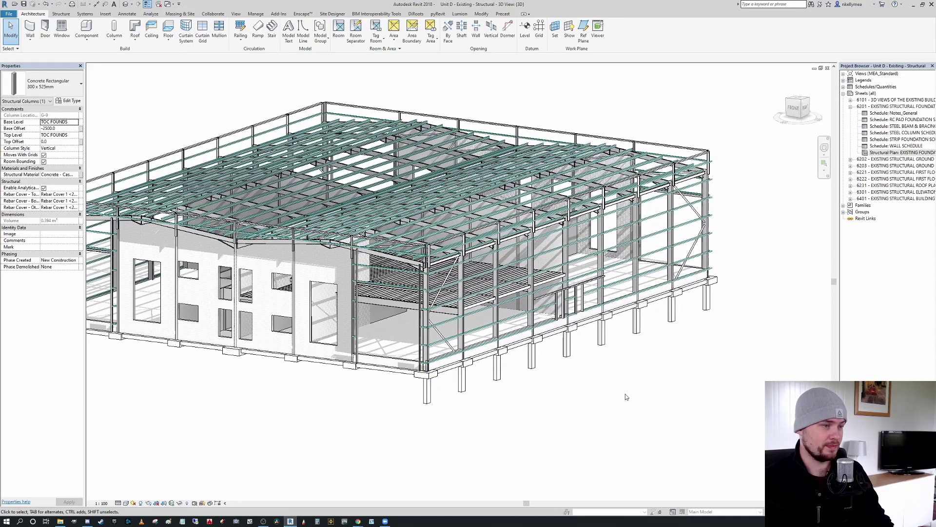
click(428, 390)
key(s)
key(a)
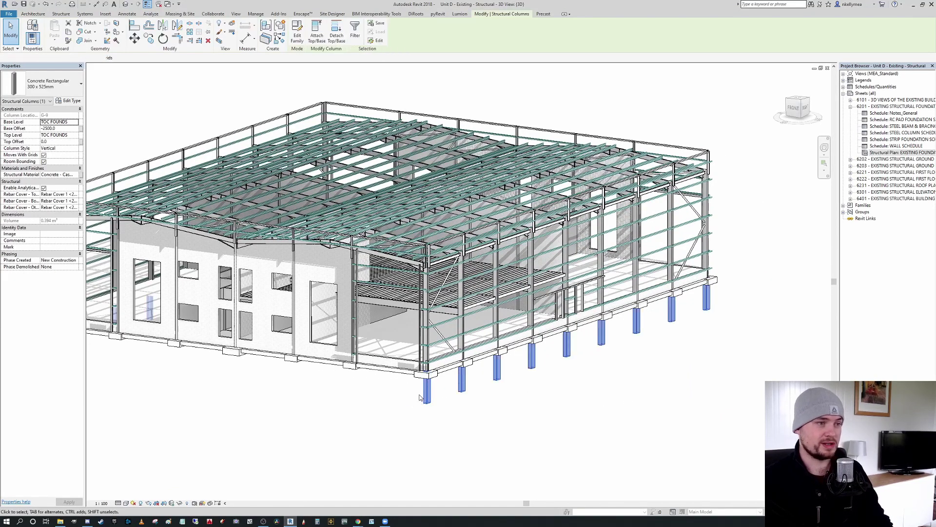
scroll(419, 397, down, 3)
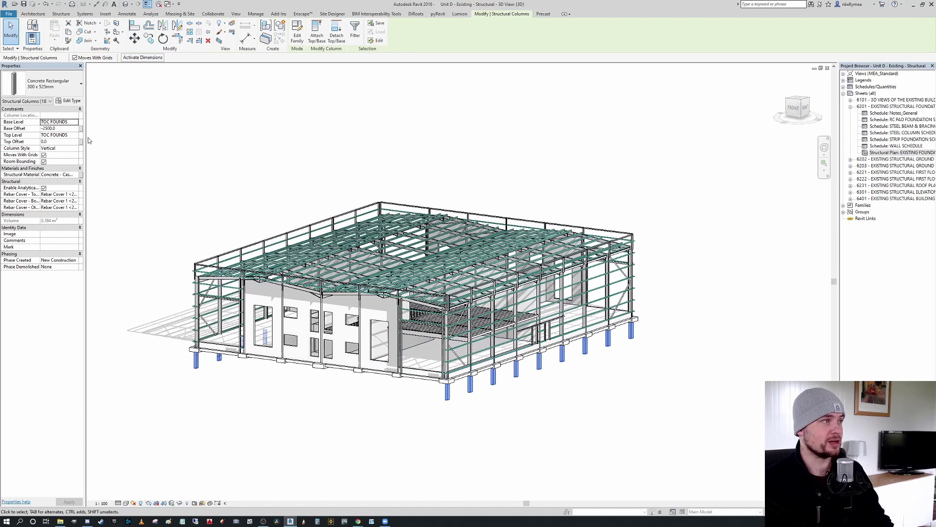
- Give the selected columns a base offset of 0 and top level GROUND LEVEL
key(Tab)
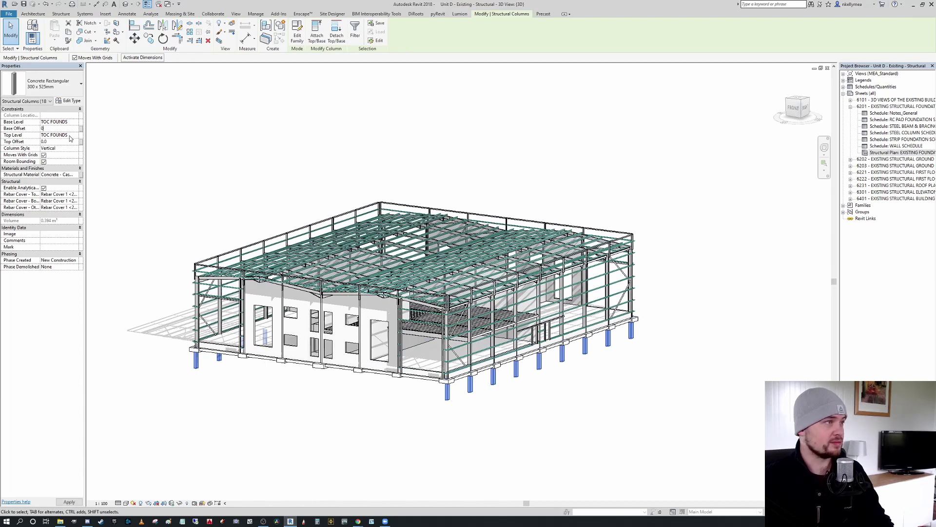
key(Return)
click(528, 285)
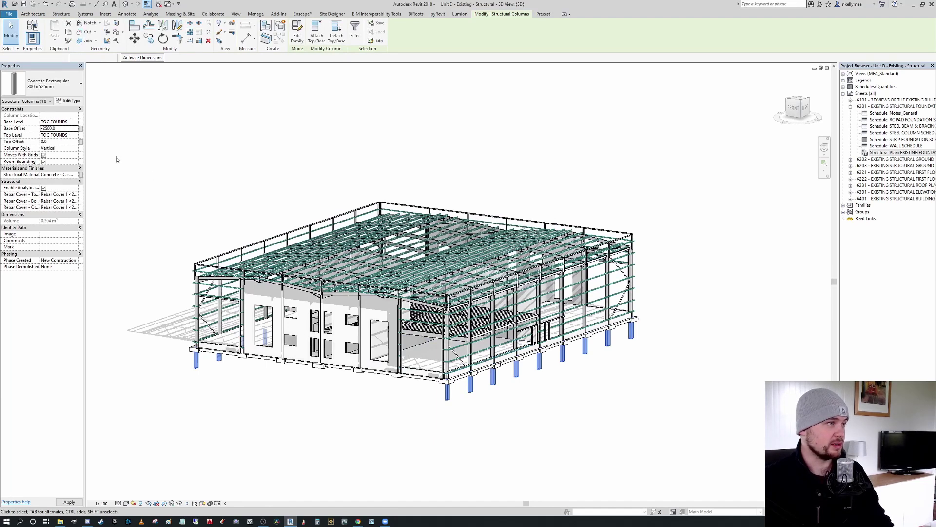
click(66, 135)
click(76, 135)
click(61, 142)
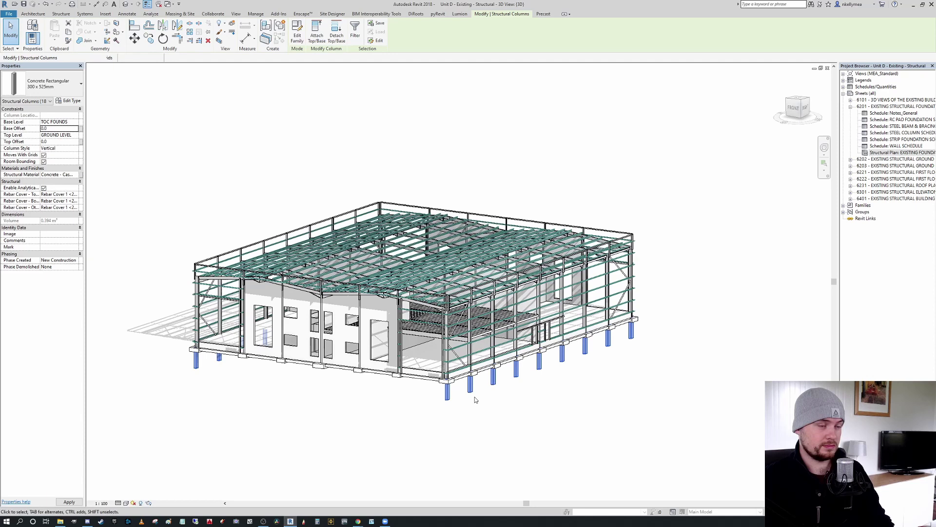
scroll(444, 335, up, 5)
scroll(443, 335, up, 4)
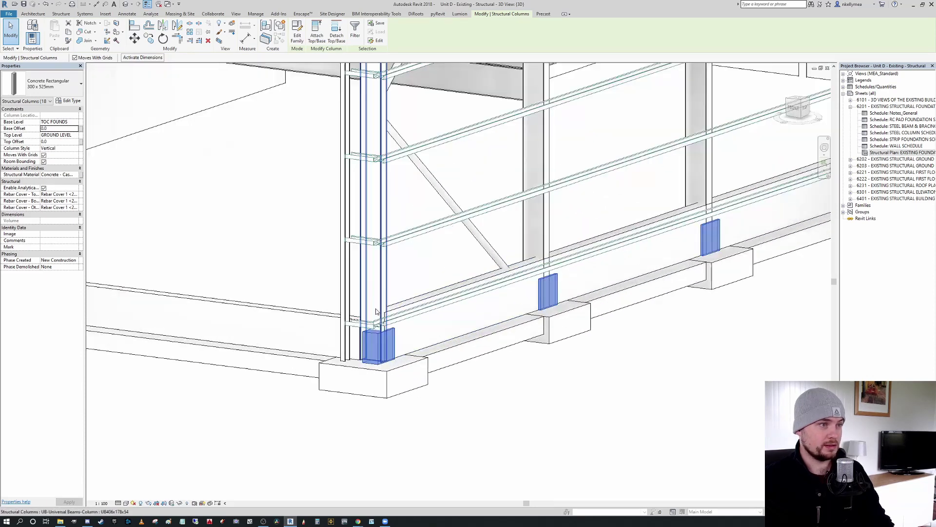
scroll(545, 366, down, 3)
scroll(544, 388, up, 3)
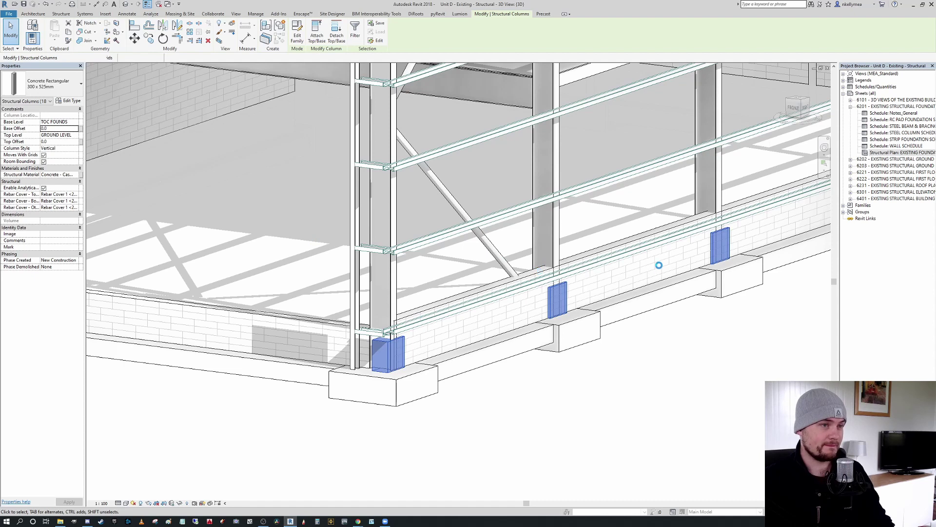
scroll(388, 344, up, 5)
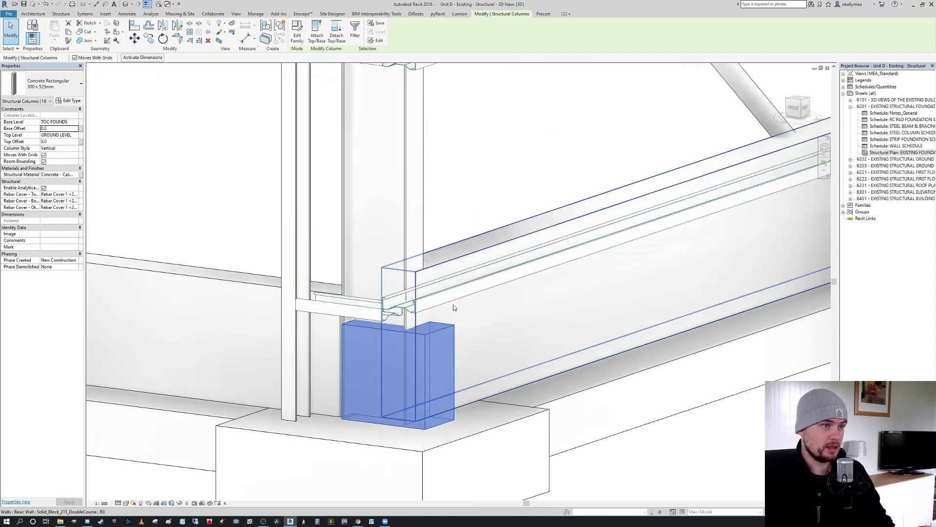
scroll(453, 308, down, 6)
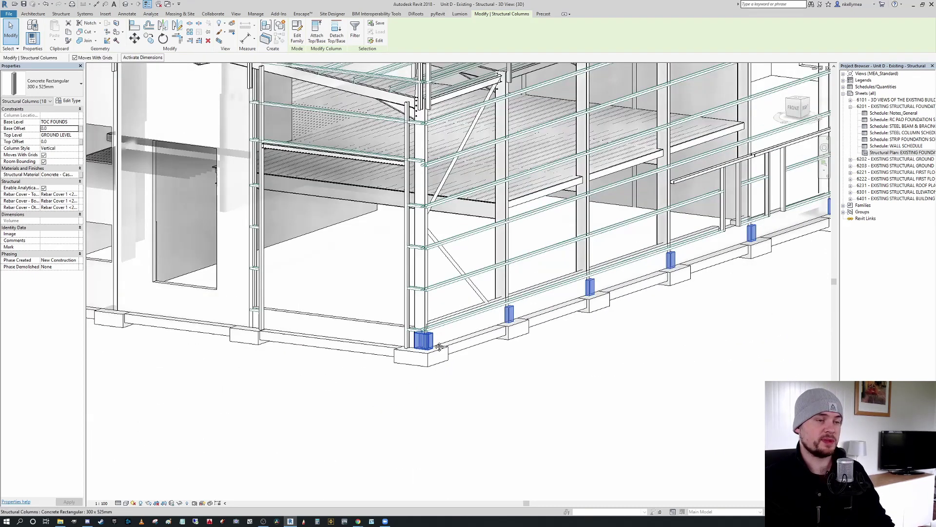
middle_drag(439, 346, 430, 413)
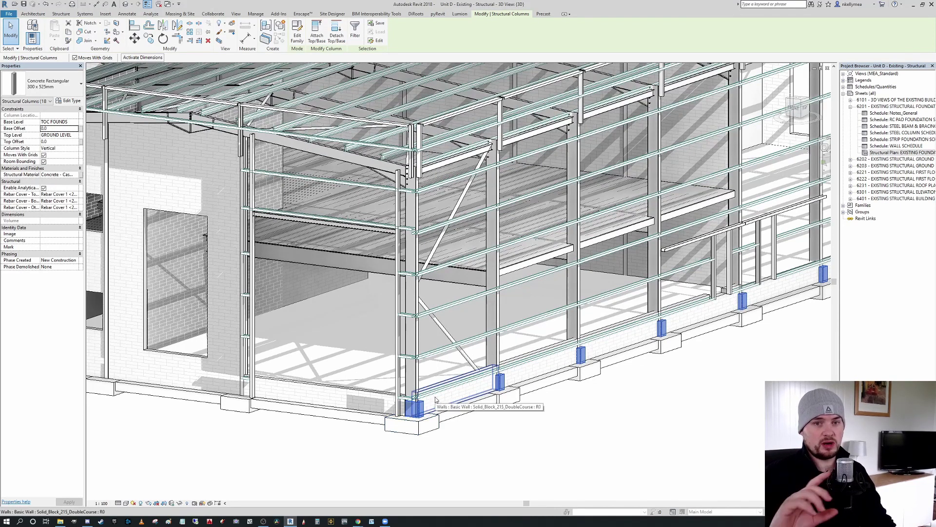
scroll(436, 399, down, 2)
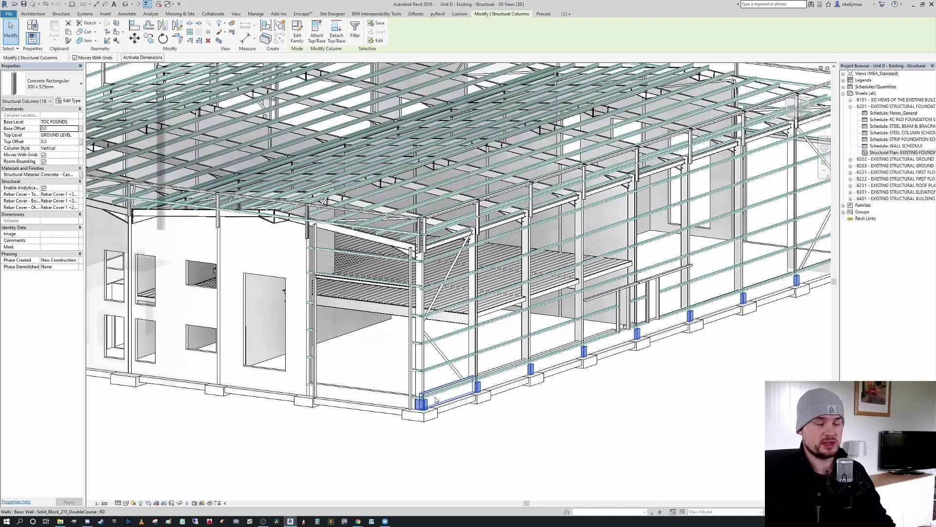
scroll(467, 389, down, 1)
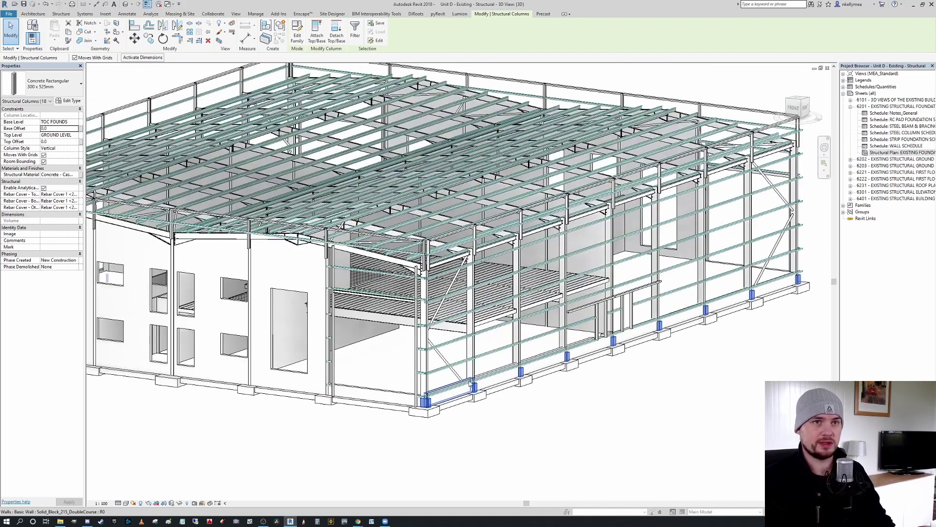
scroll(382, 396, up, 3)
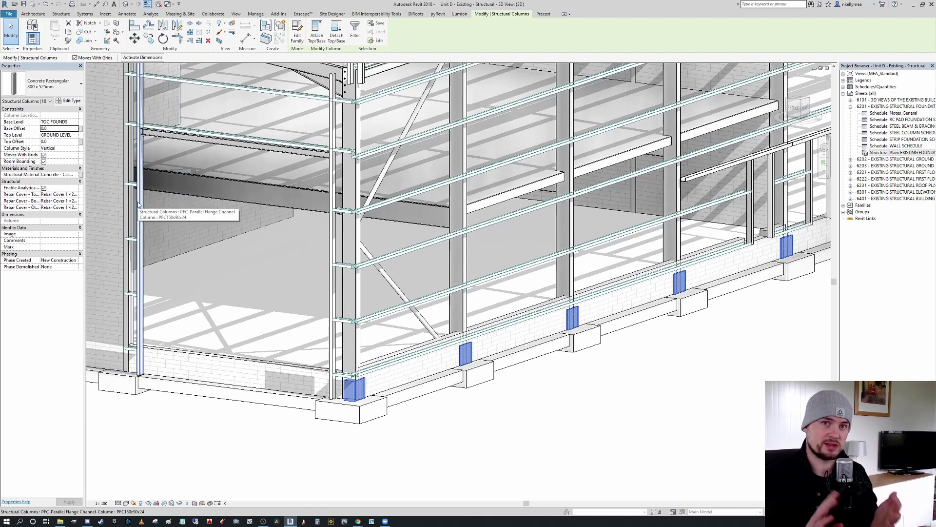
scroll(308, 237, down, 3)
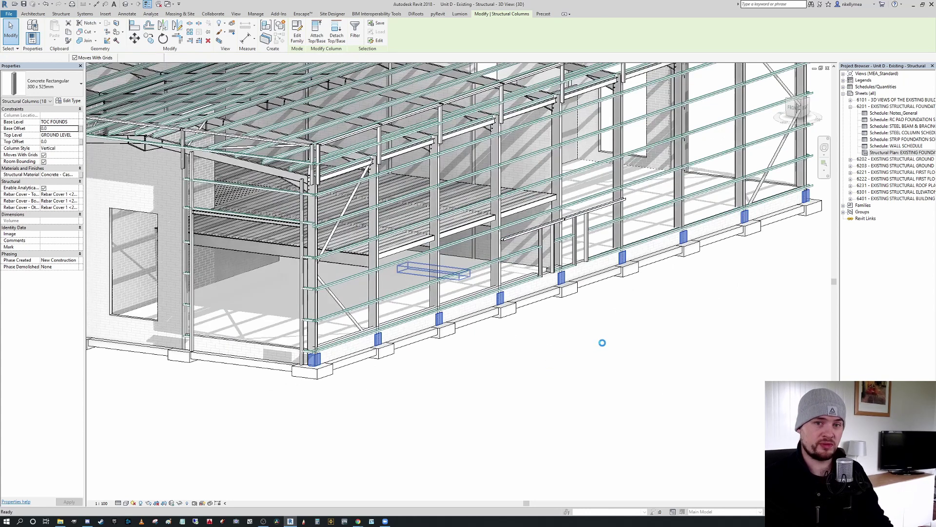
- Copy all 18 UB406x178x54 steel columns and paste them aligned to the same place
click(622, 331)
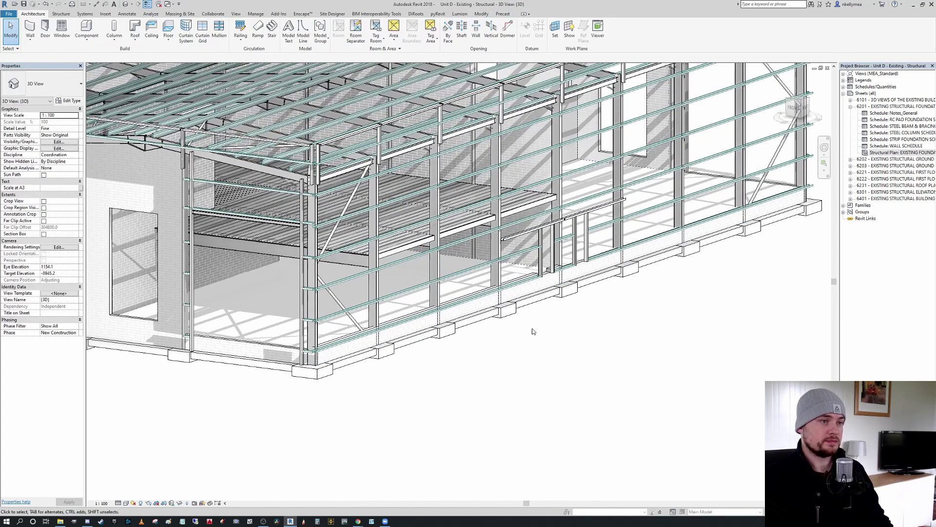
scroll(534, 329, down, 4)
scroll(388, 274, up, 3)
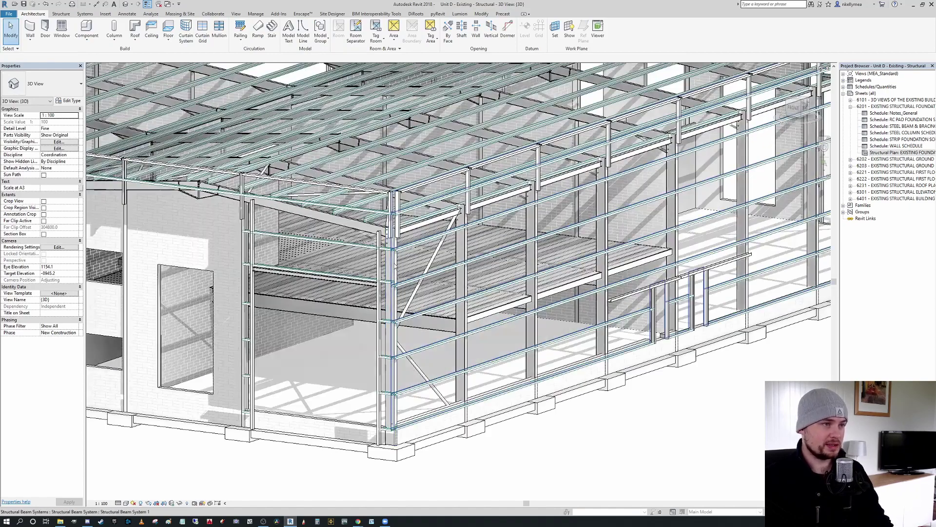
click(398, 266)
scroll(351, 268, down, 4)
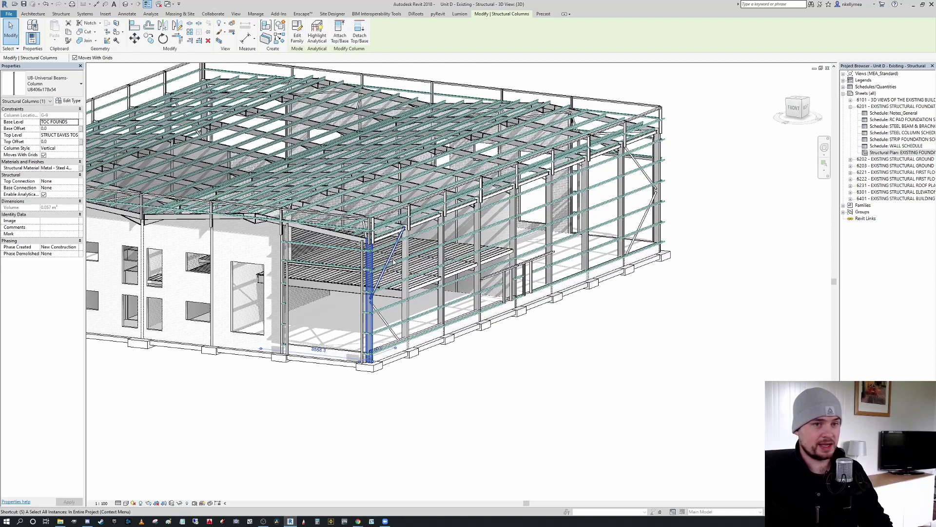
key(s)
key(a)
middle_drag(416, 300, 491, 337)
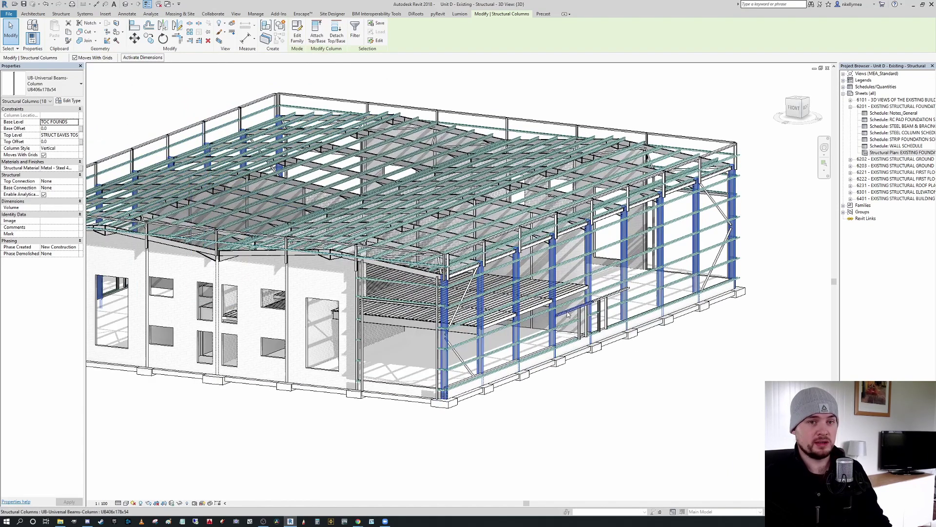
click(96, 84)
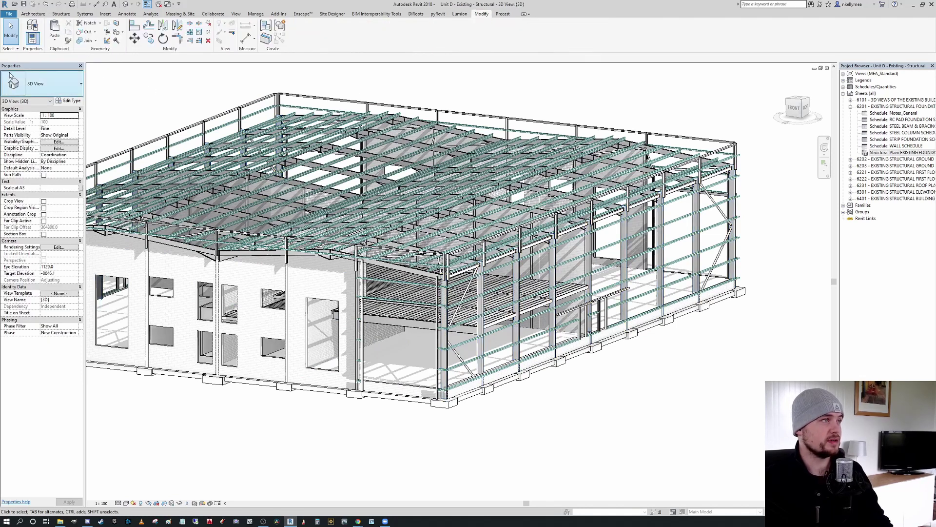
click(54, 41)
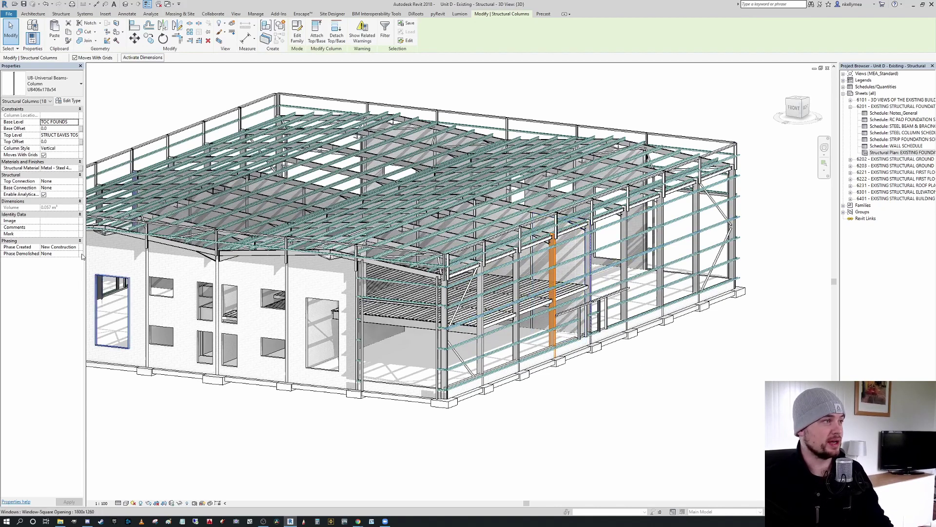
- Change the 18 pasted columns' type to Concrete Rectangular 300 x 525mm
click(56, 87)
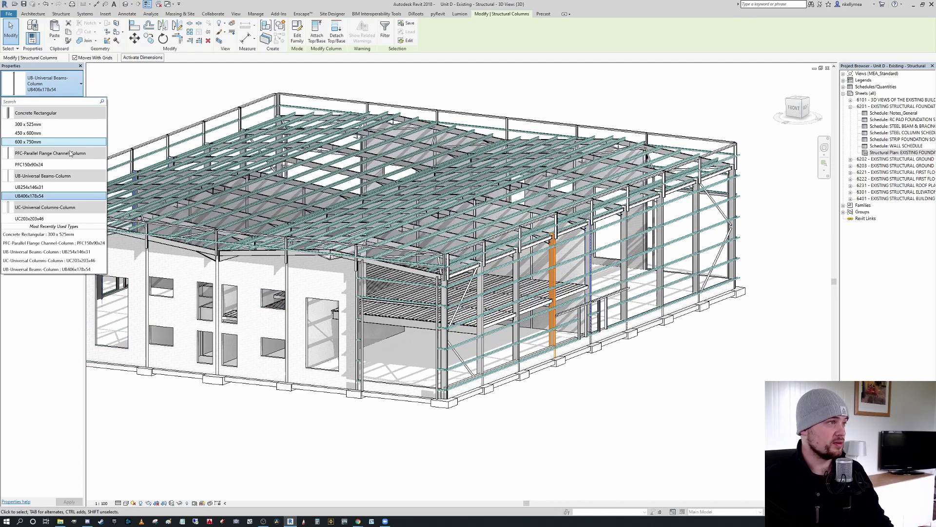
click(49, 195)
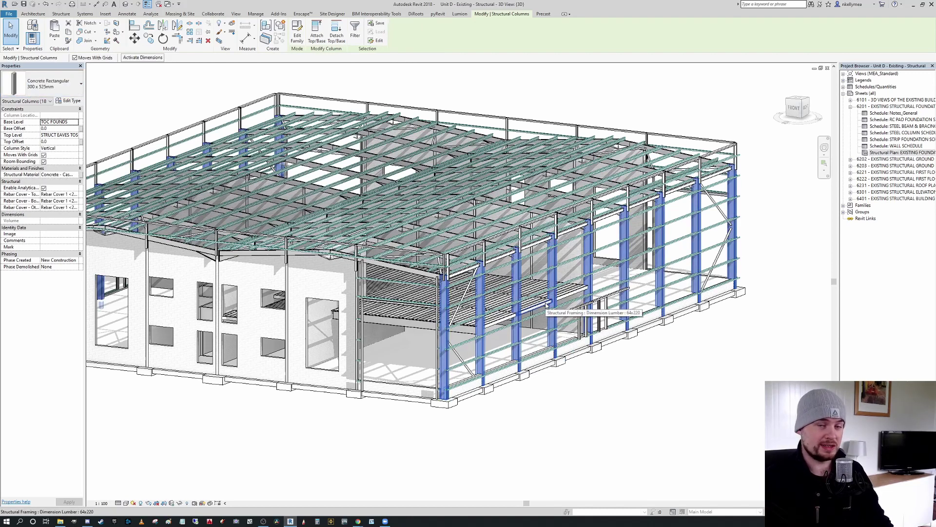
scroll(449, 370, up, 2)
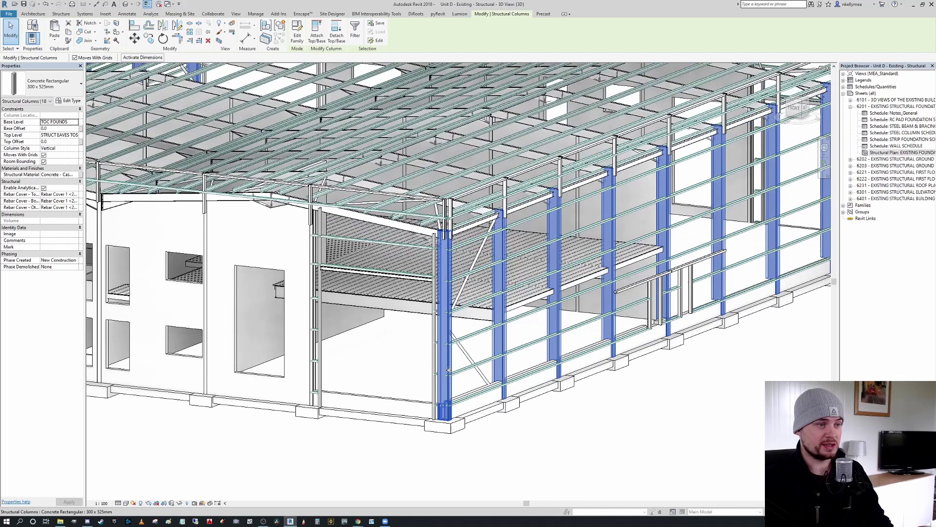
scroll(448, 369, up, 3)
scroll(464, 387, down, 2)
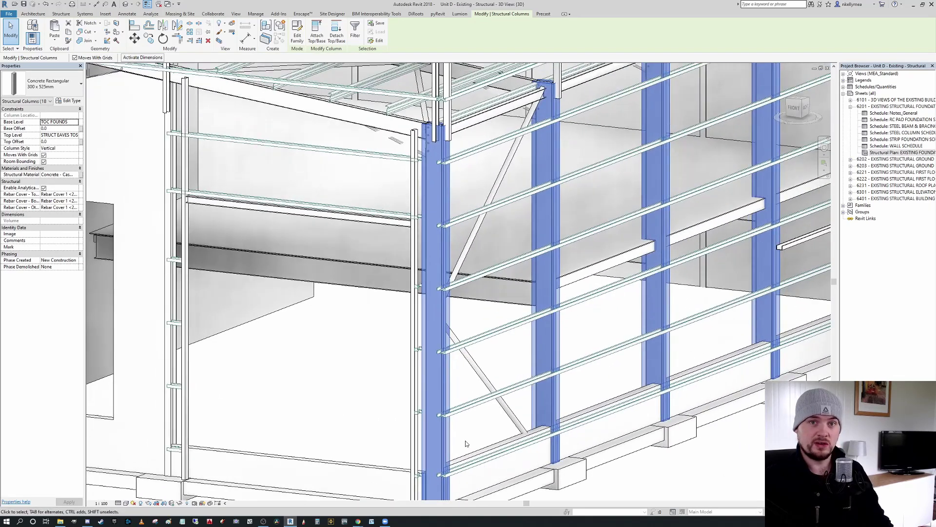
scroll(465, 440, down, 4)
scroll(409, 397, up, 2)
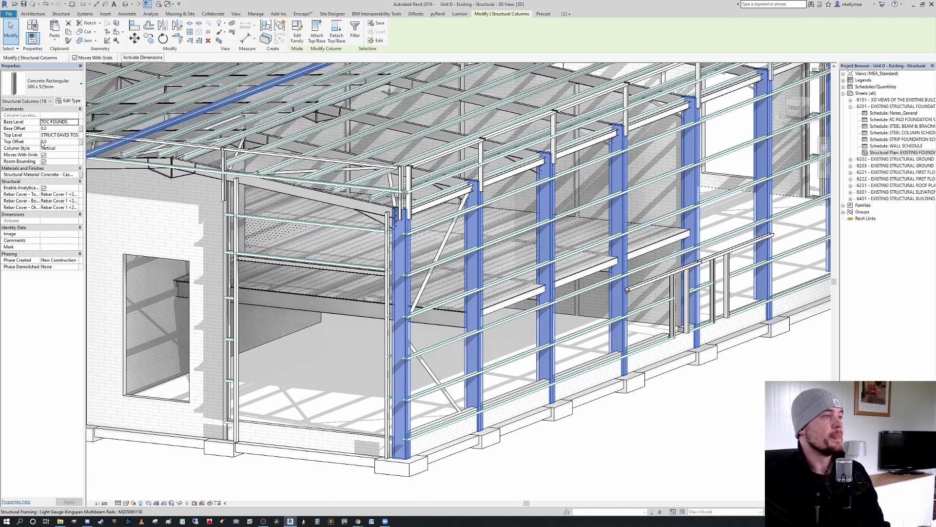
- Set top level to GROUND LEVEL, unjoin conflicting elements, and disable the analytical model
click(77, 136)
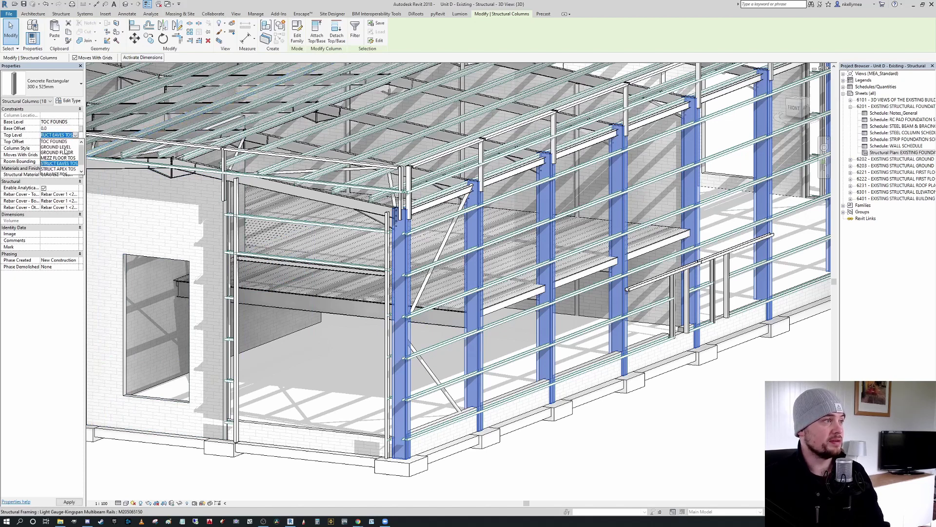
click(63, 147)
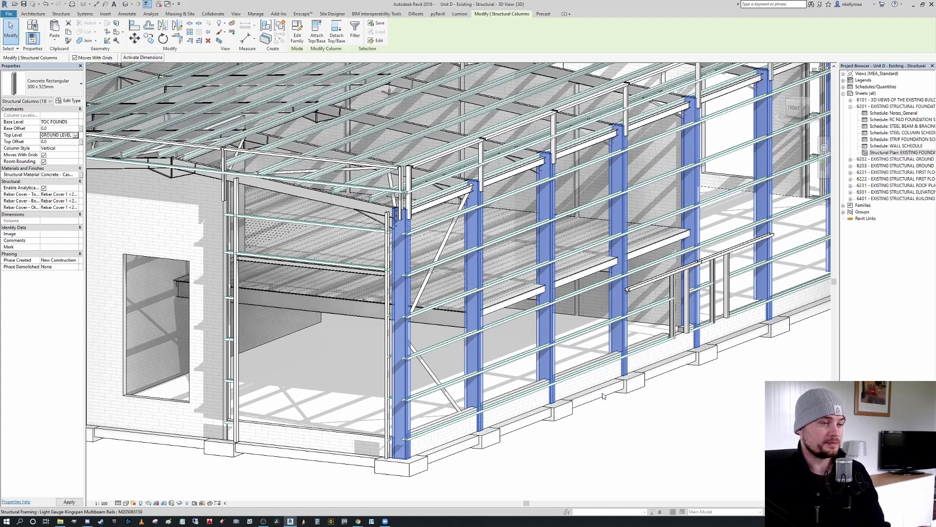
click(429, 287)
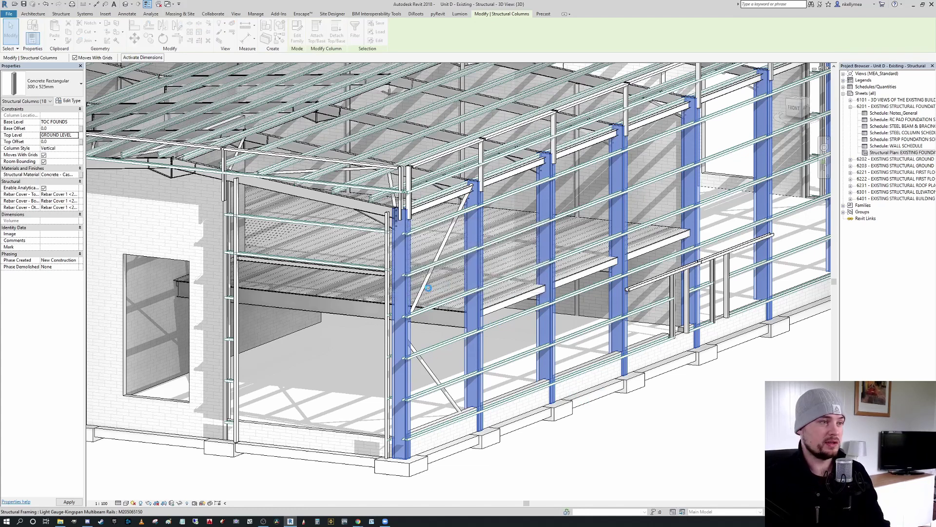
click(43, 188)
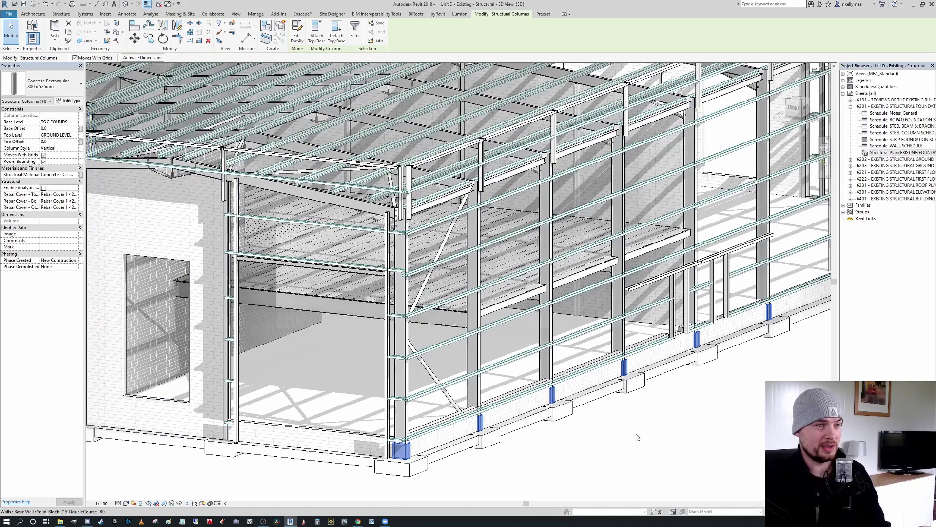
key(Escape)
shift+middle_drag(673, 424, 708, 401)
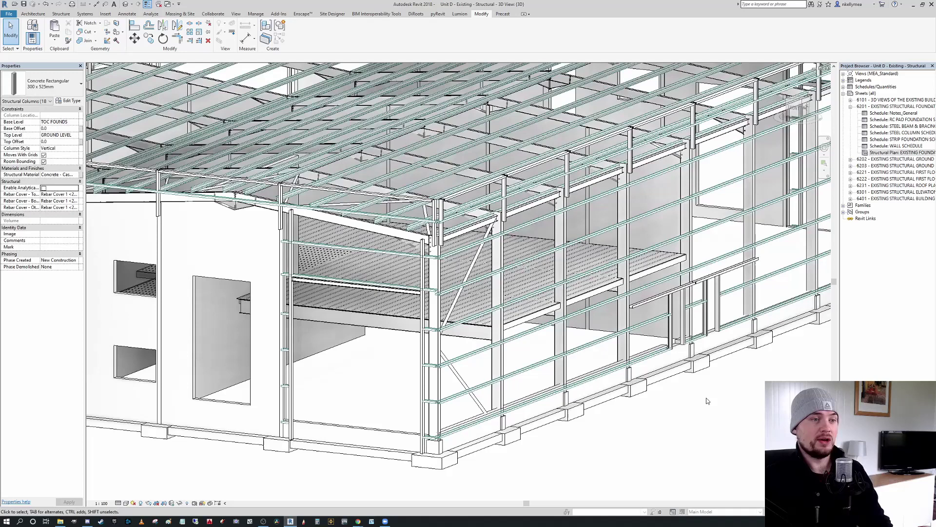
scroll(708, 401, up, 8)
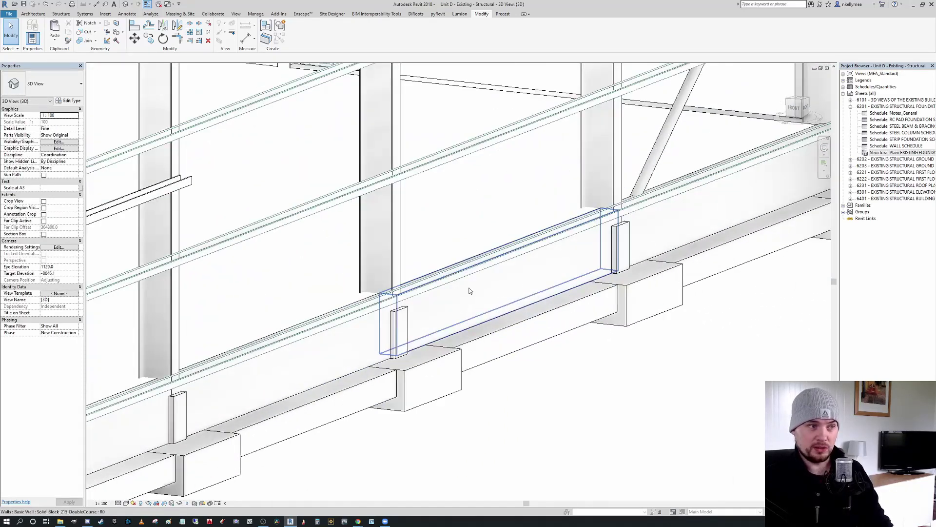
click(470, 291)
scroll(516, 278, down, 4)
scroll(515, 282, up, 6)
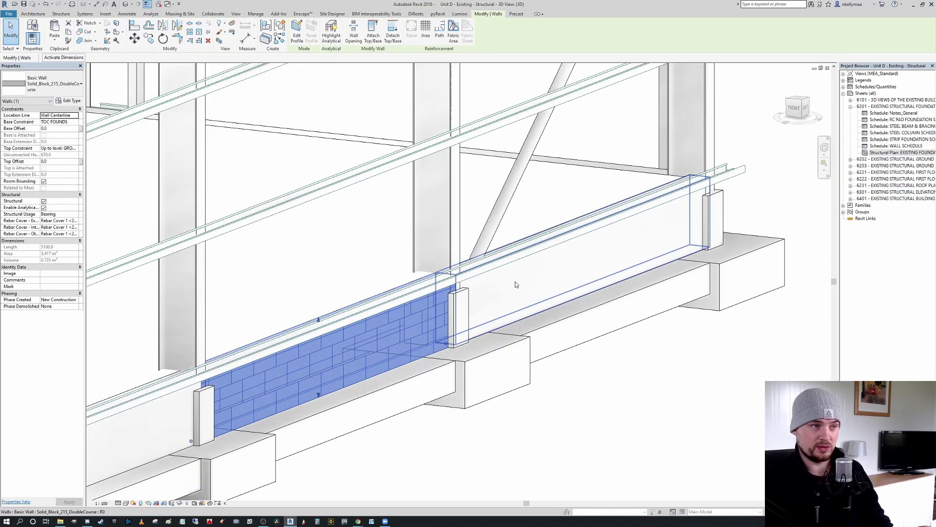
scroll(515, 281, up, 2)
scroll(508, 293, down, 2)
middle_drag(508, 293, 681, 283)
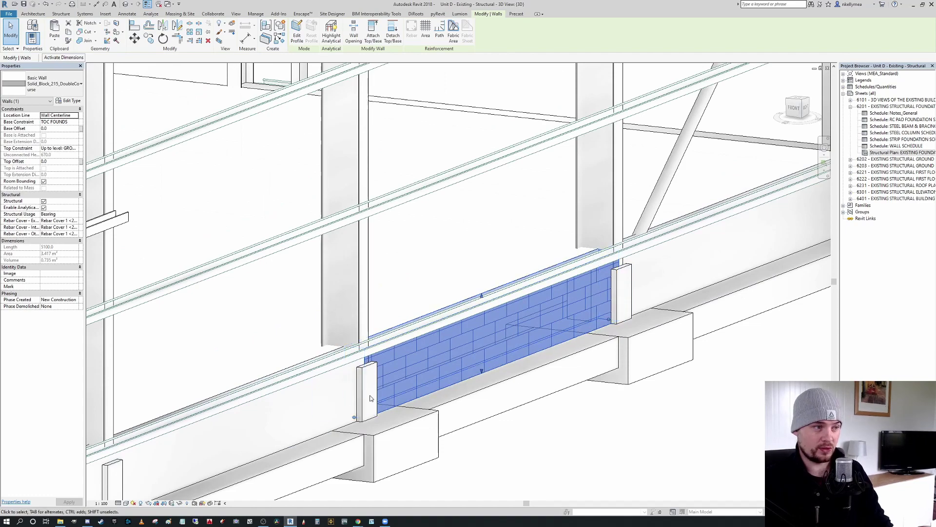
scroll(371, 398, down, 5)
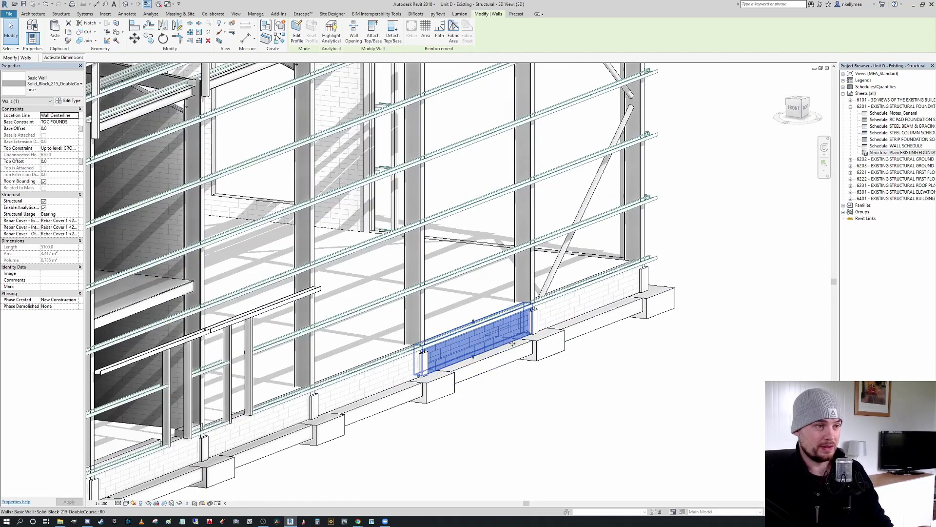
scroll(512, 343, down, 2)
shift+middle_drag(513, 343, 460, 443)
scroll(471, 292, up, 6)
scroll(470, 291, down, 4)
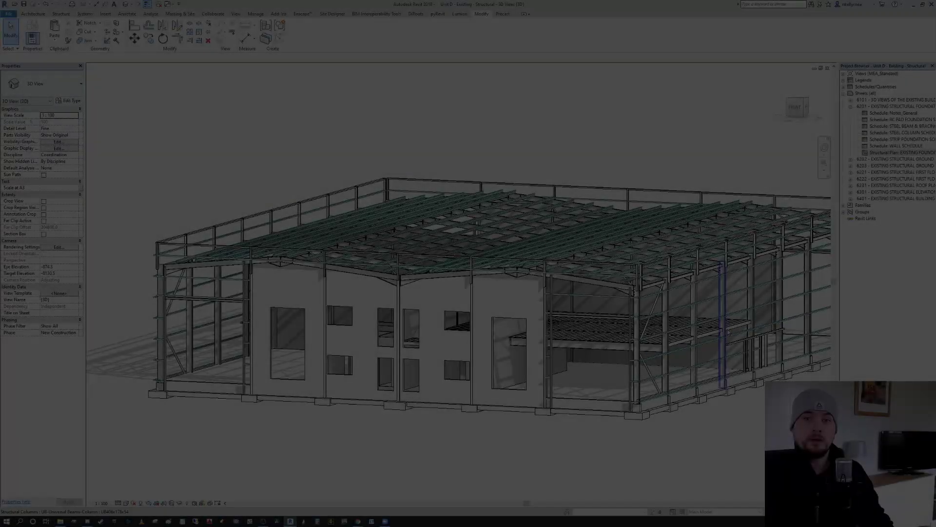
scroll(478, 302, up, 5)
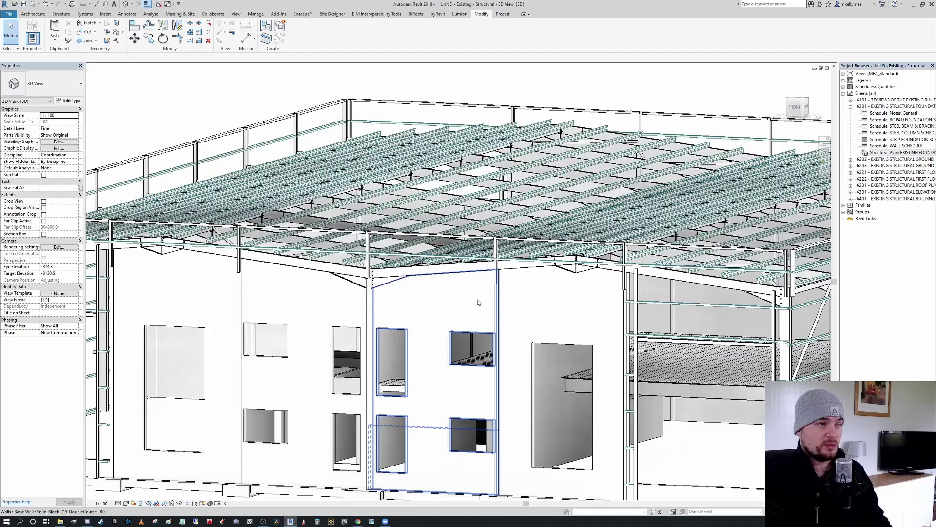
scroll(478, 302, up, 2)
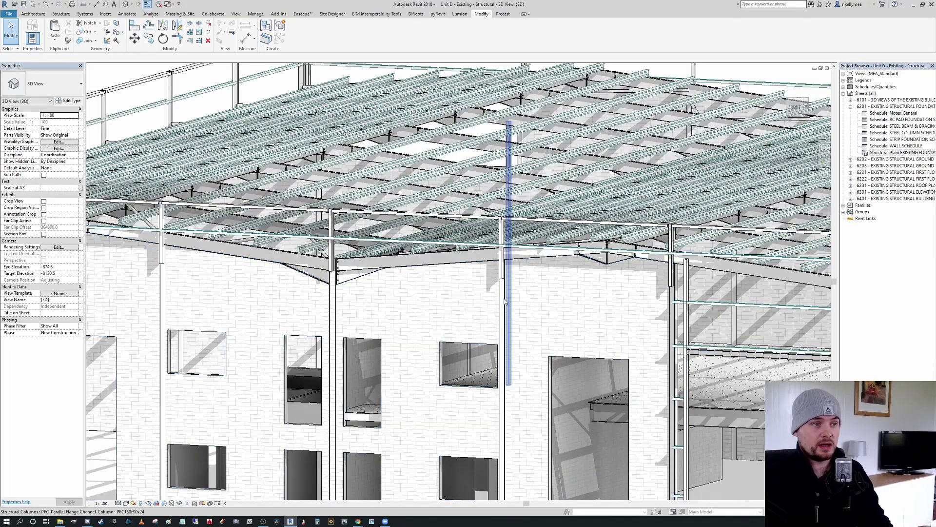
click(505, 302)
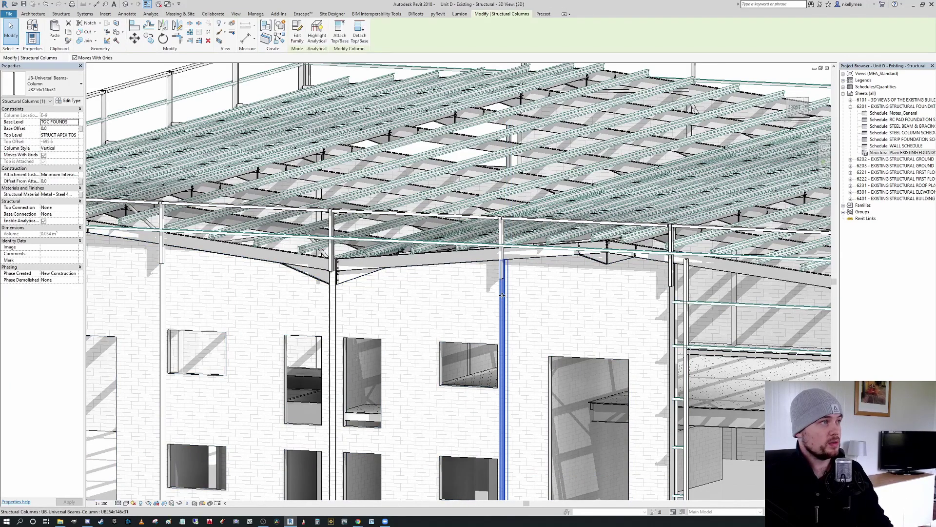
scroll(278, 275, up, 3)
key(Escape)
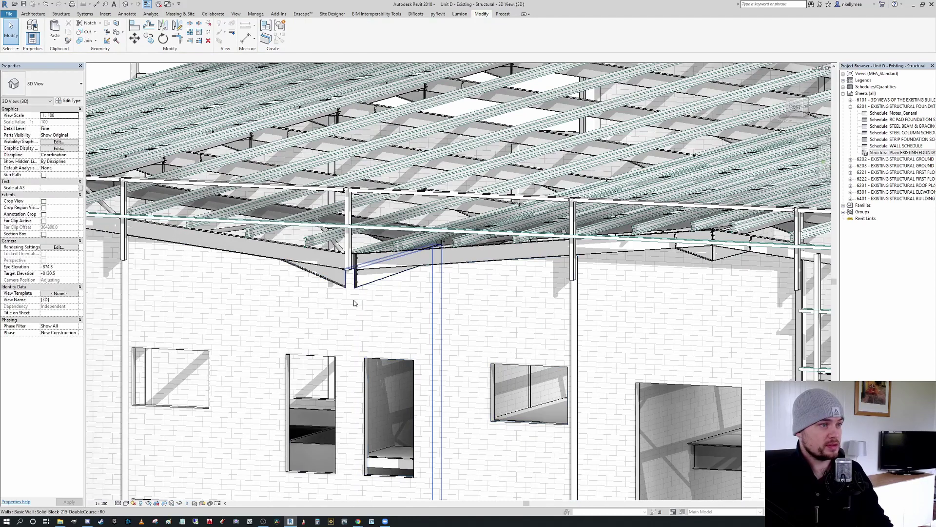
scroll(355, 302, down, 5)
scroll(439, 315, up, 5)
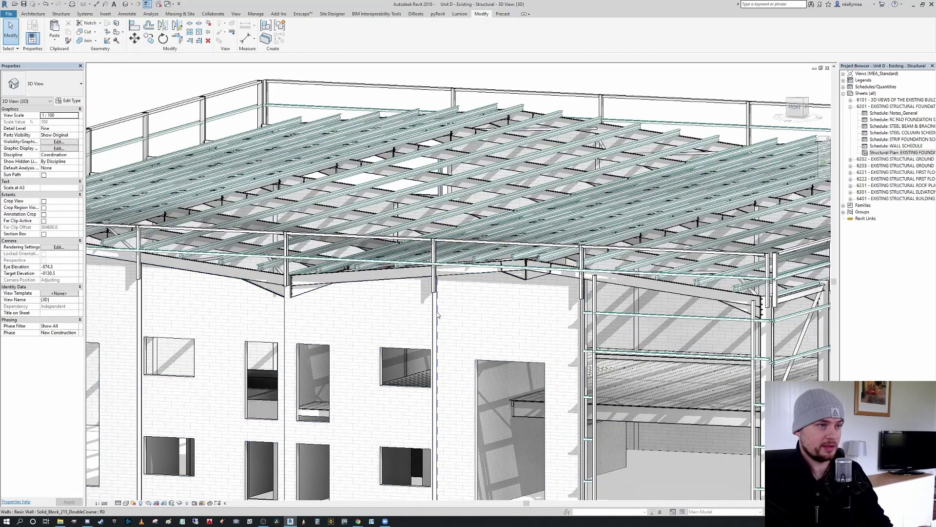
key(Tab)
click(437, 315)
scroll(437, 315, down, 4)
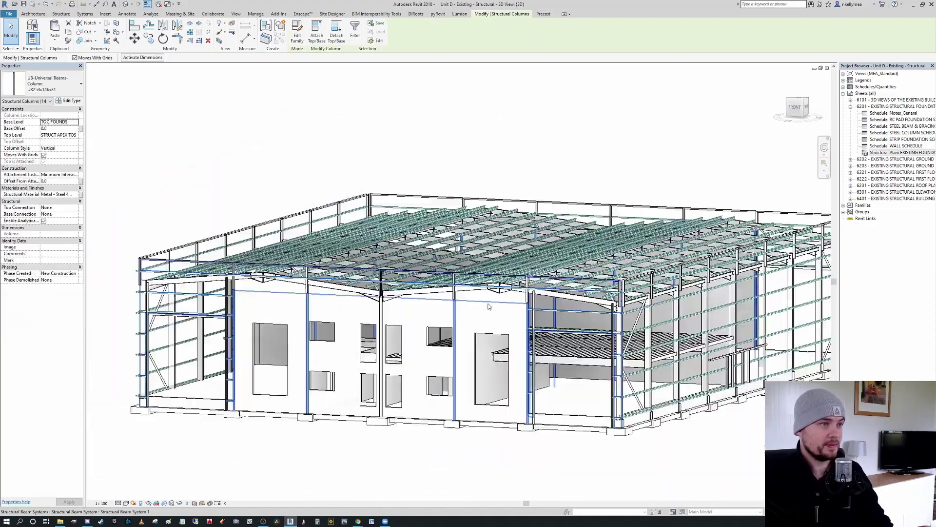
shift+middle_drag(489, 307, 453, 471)
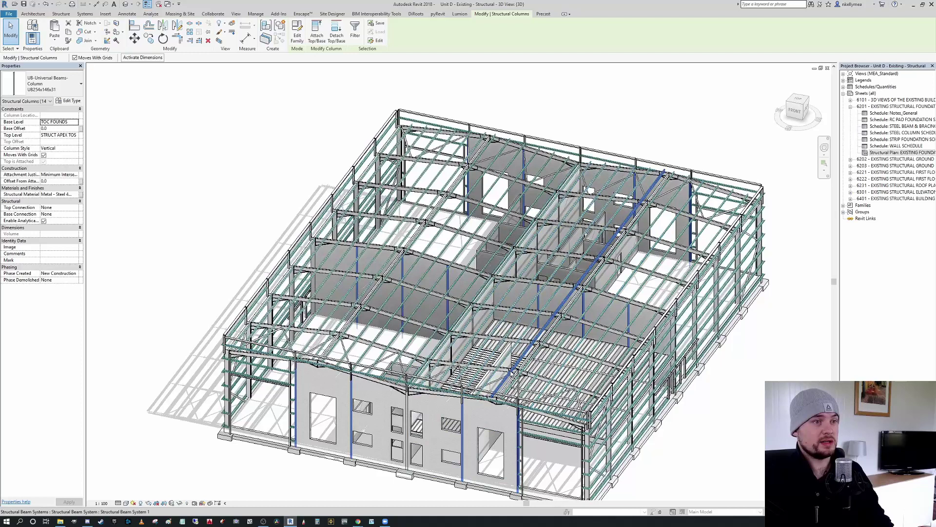
shift+middle_drag(476, 391, 491, 334)
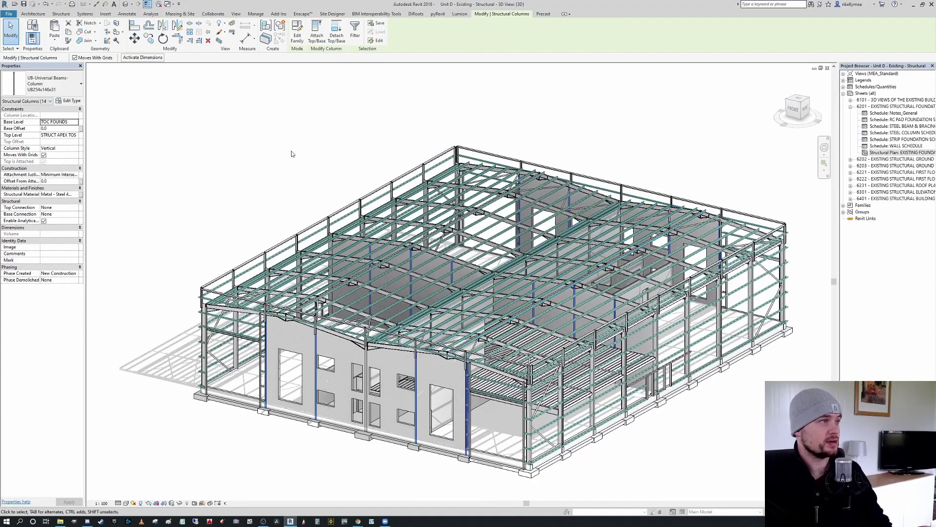
- Clear the selection and start a new structural column with CL
click(283, 122)
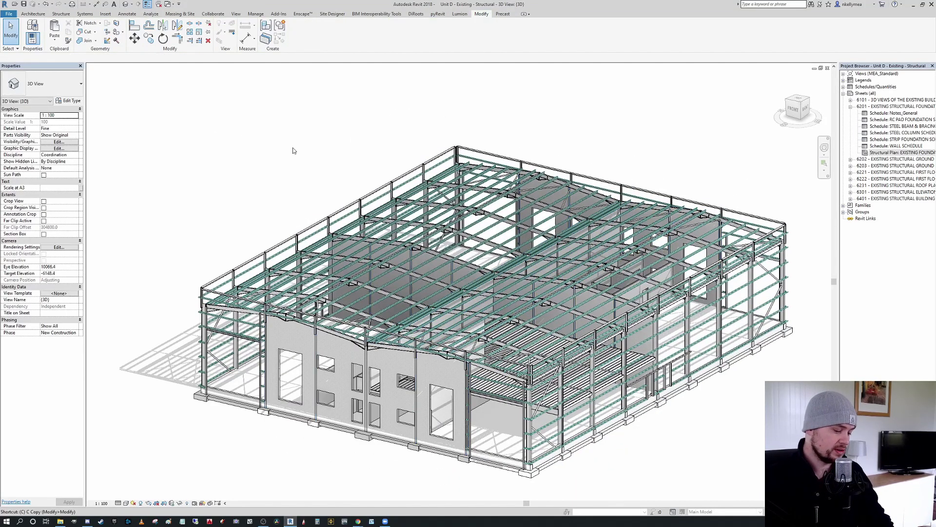
key(c)
key(l)
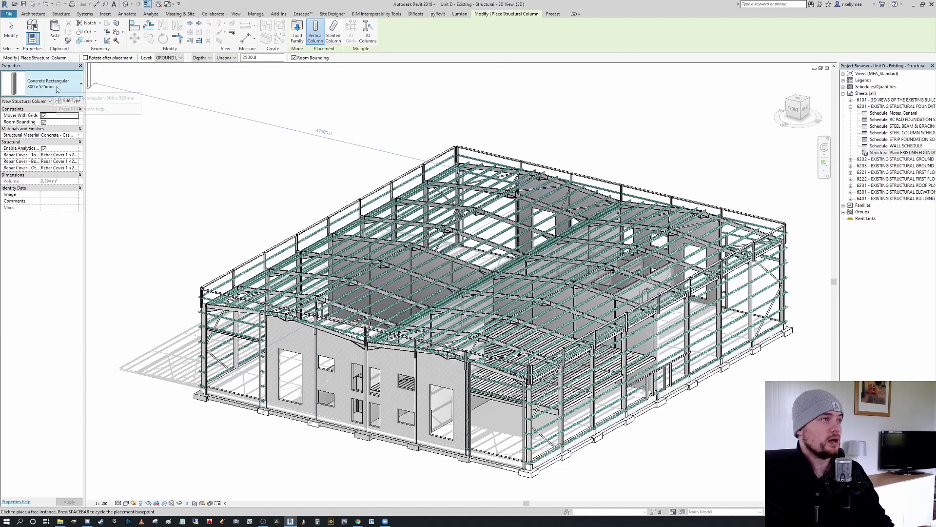
- Duplicate the concrete column type as 350 x 350mm with h set to 350
click(65, 101)
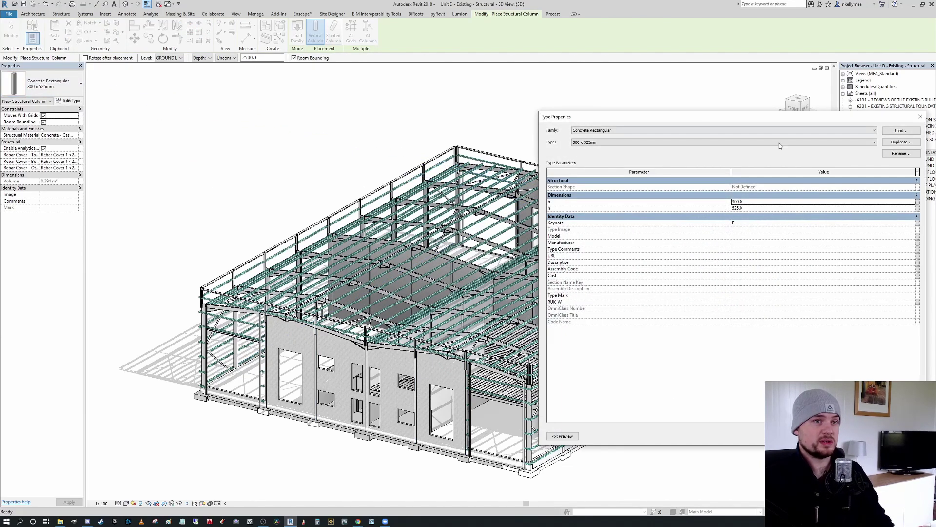
click(901, 142)
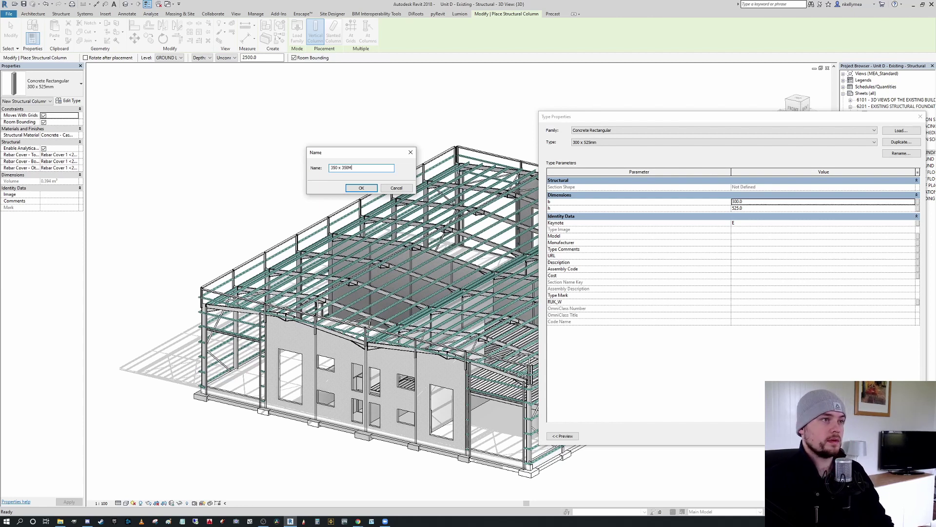
key(Return)
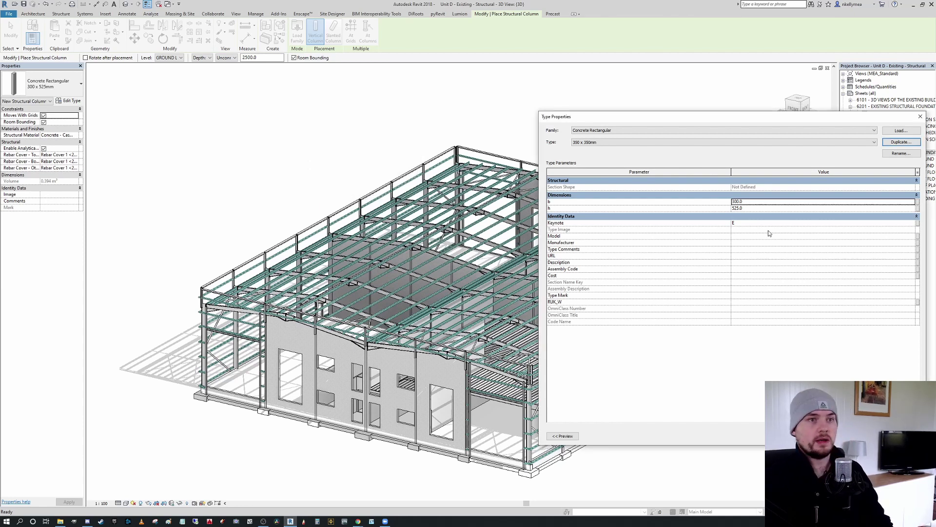
click(784, 209)
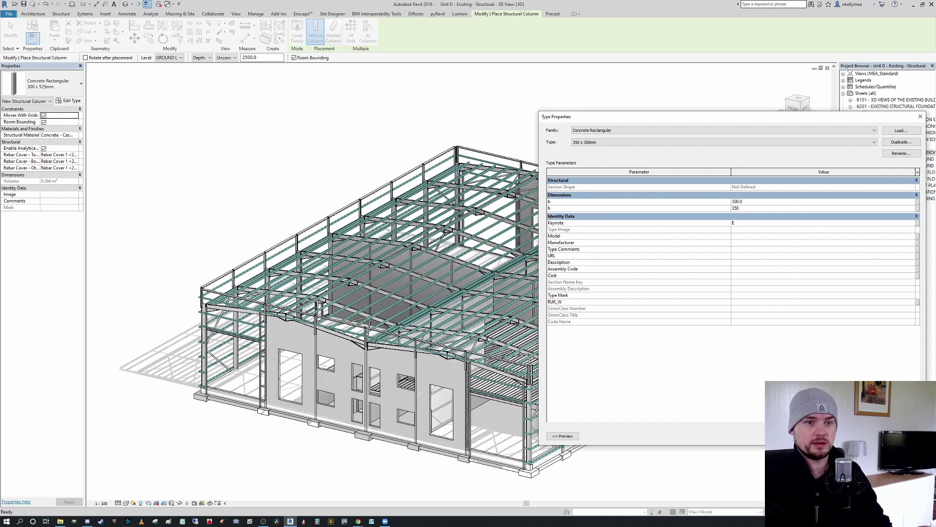
key(Return)
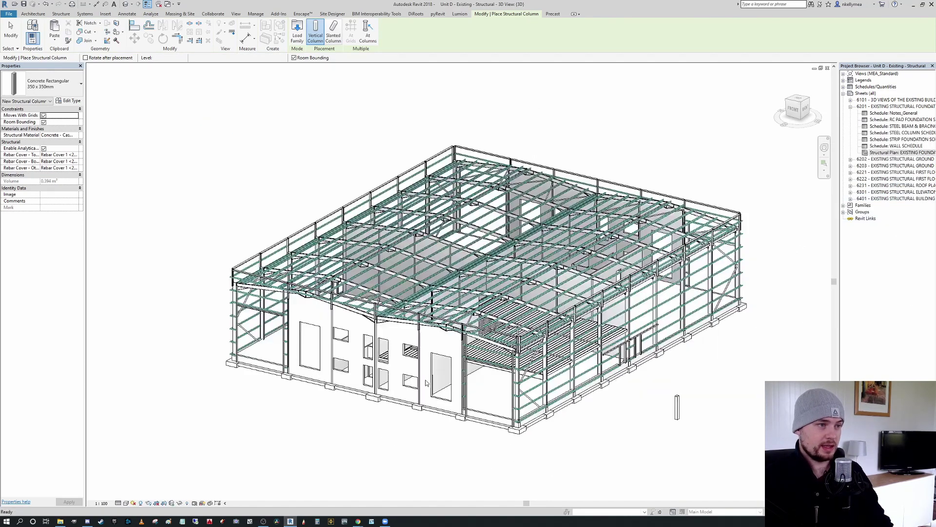
- Select every instance of the UB column embedded in the walls
key(Escape)
key(Escape)
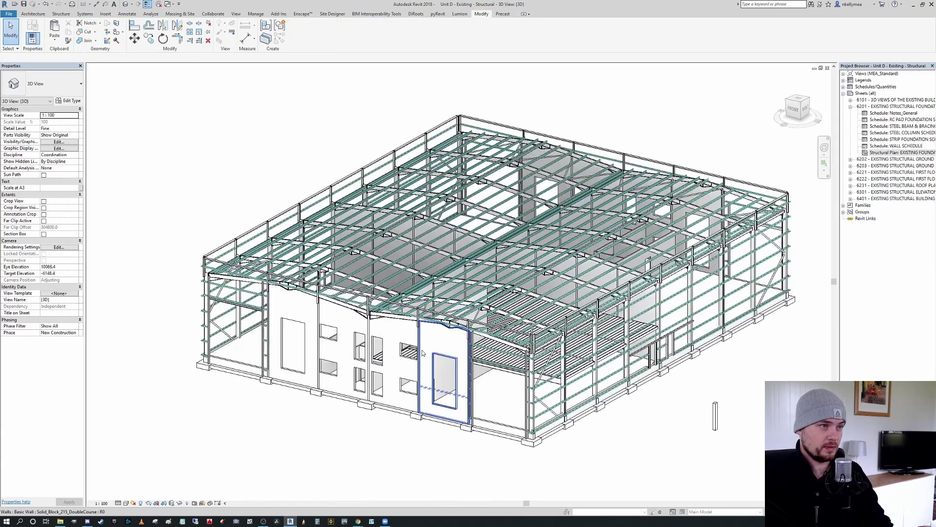
scroll(418, 335, up, 4)
key(Tab)
key(Tab)
key(Tab)
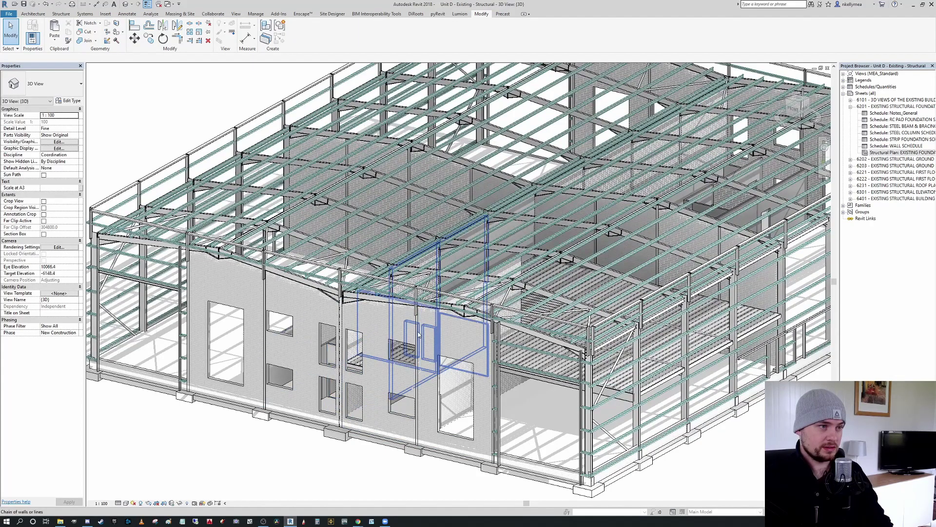
key(Tab)
key(Tab)
key(Tab)
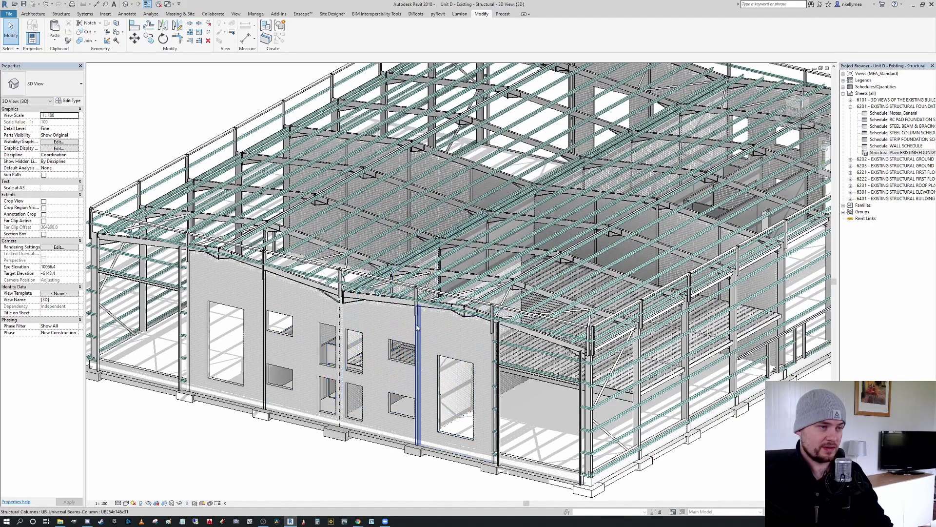
scroll(418, 332, up, 4)
click(418, 323)
scroll(418, 323, down, 6)
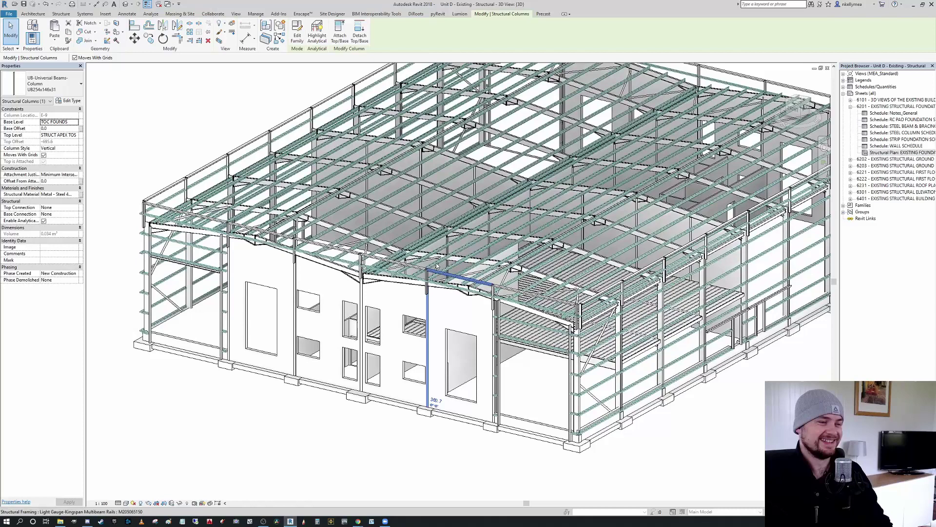
key(s)
key(a)
- Paste the columns aligned to the same place and make them Concrete Rectangular 350 x 350mm
scroll(332, 308, down, 3)
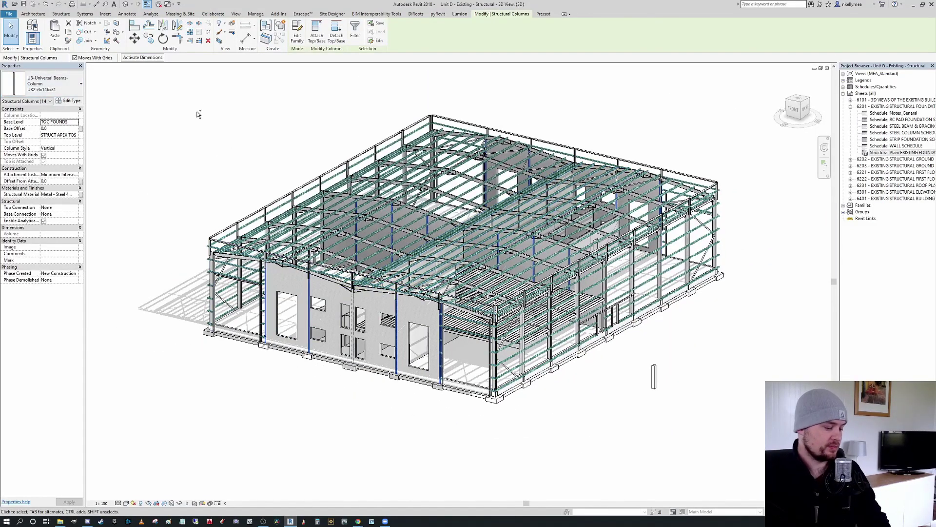
click(56, 43)
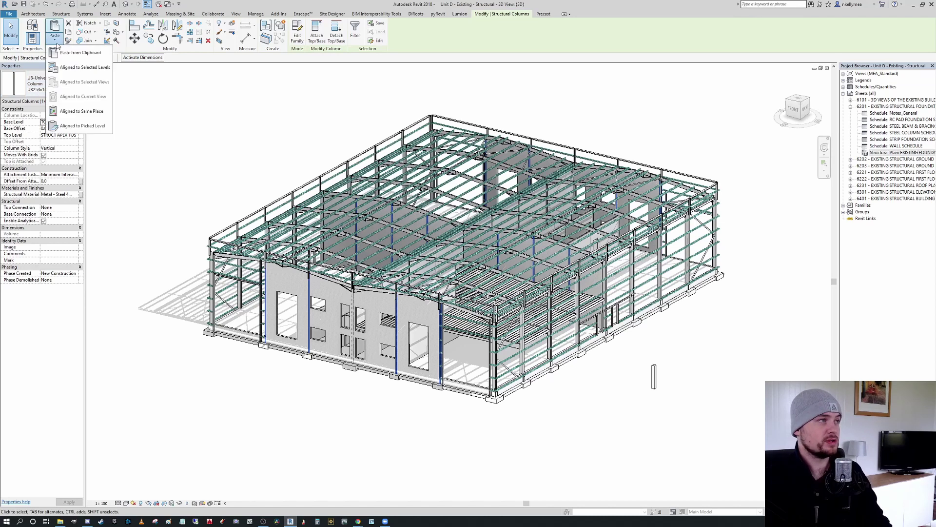
click(80, 111)
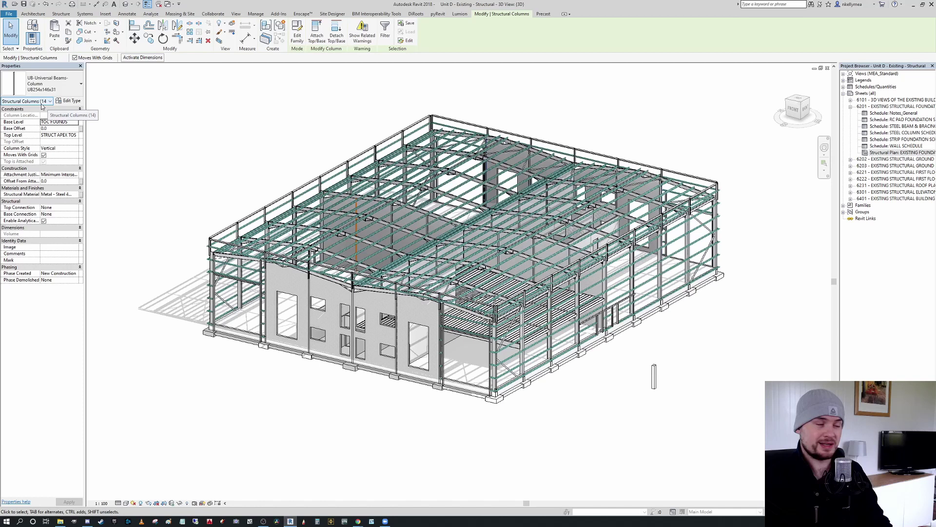
click(44, 82)
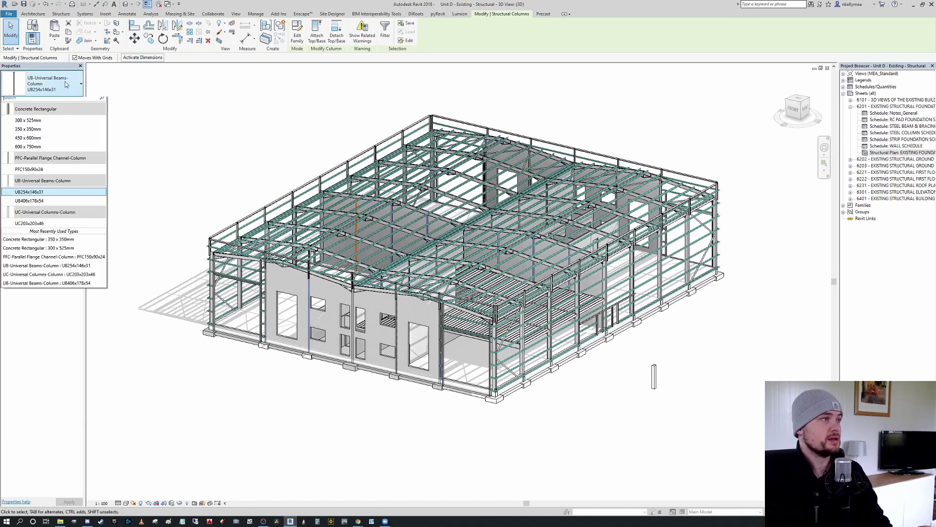
key(Escape)
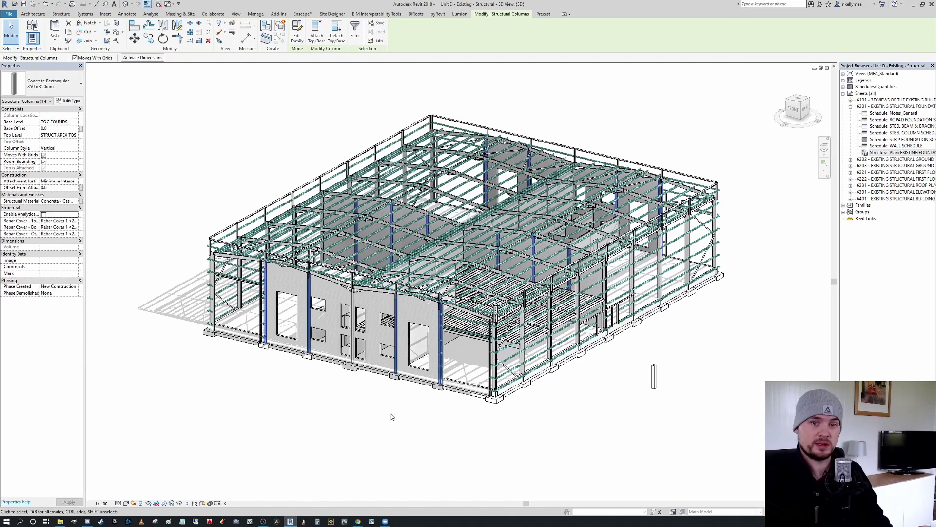
click(432, 440)
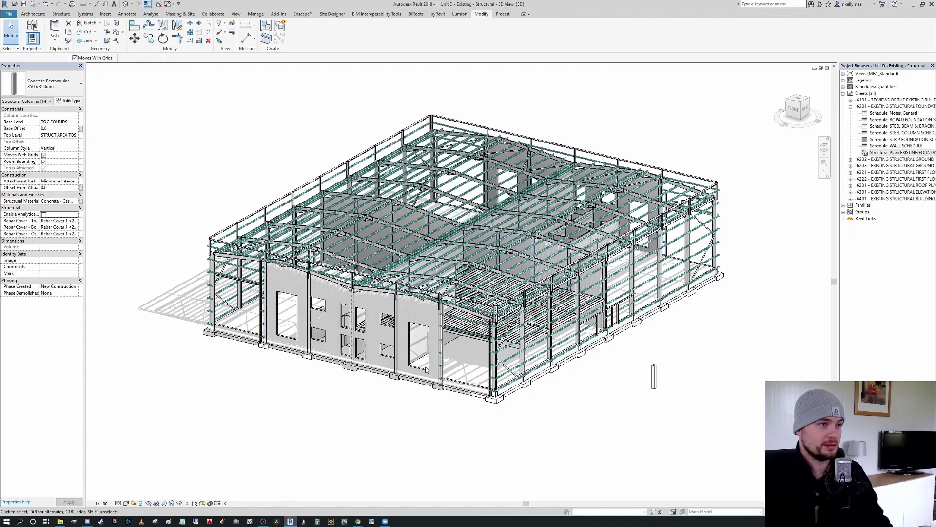
scroll(426, 369, up, 6)
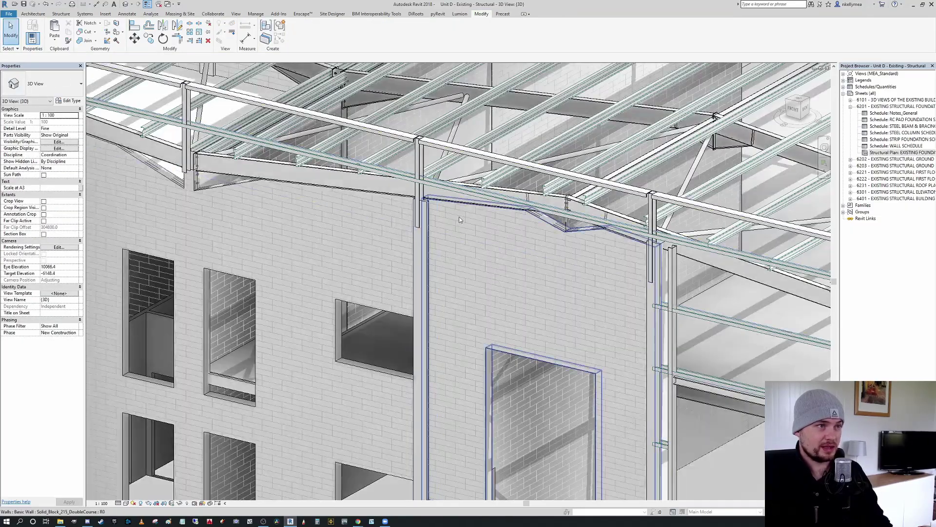
scroll(548, 298, down, 6)
scroll(556, 435, up, 5)
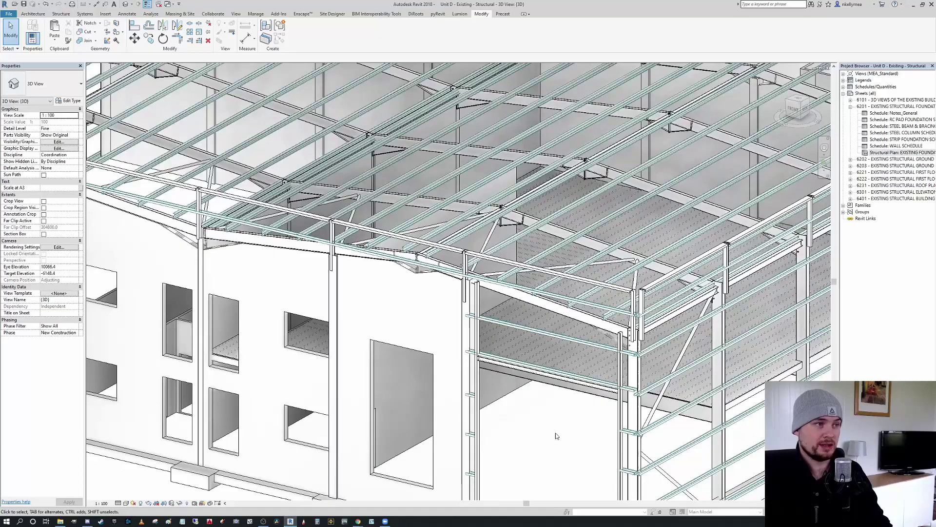
scroll(557, 436, down, 1)
scroll(482, 317, up, 5)
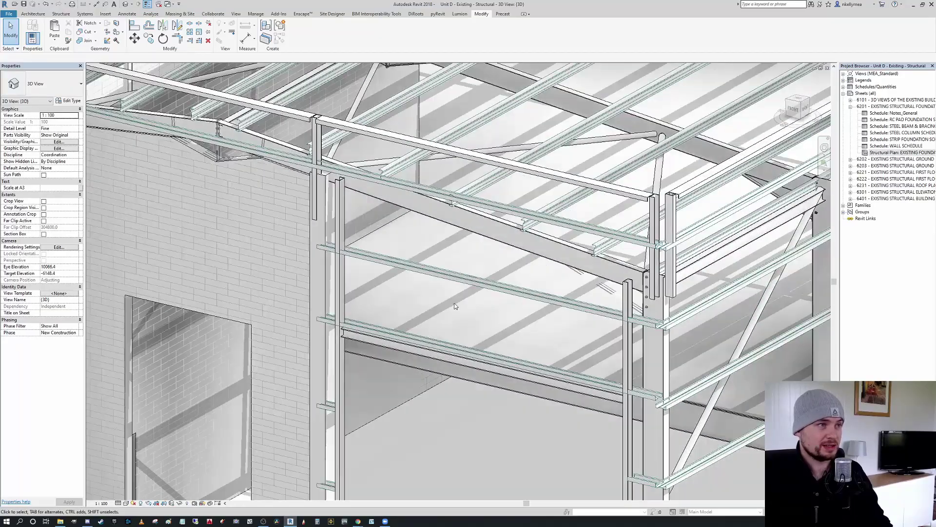
scroll(454, 306, down, 3)
scroll(395, 202, up, 5)
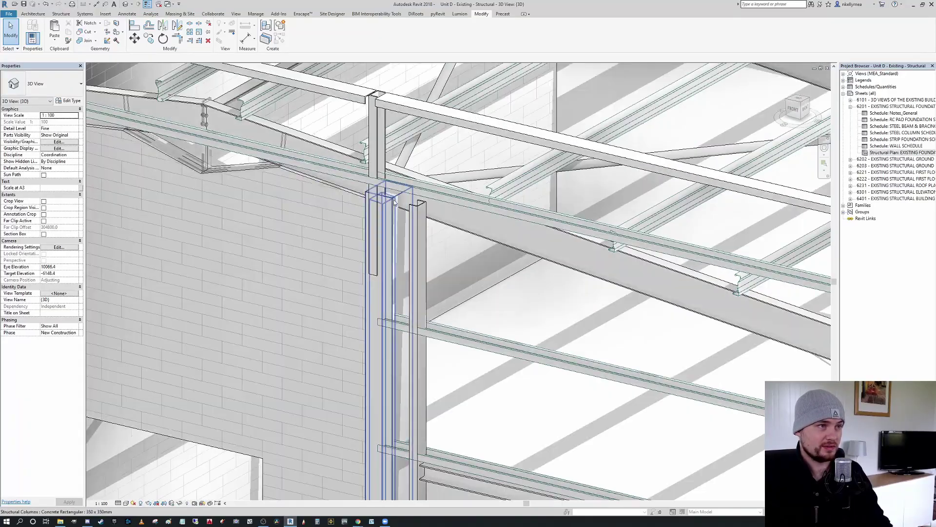
click(396, 203)
scroll(397, 220, down, 5)
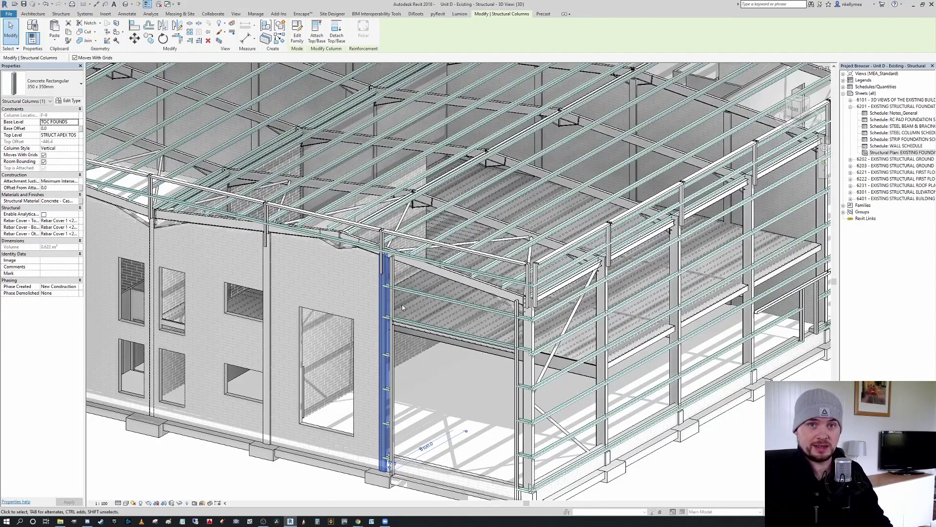
scroll(403, 308, down, 5)
key(Escape)
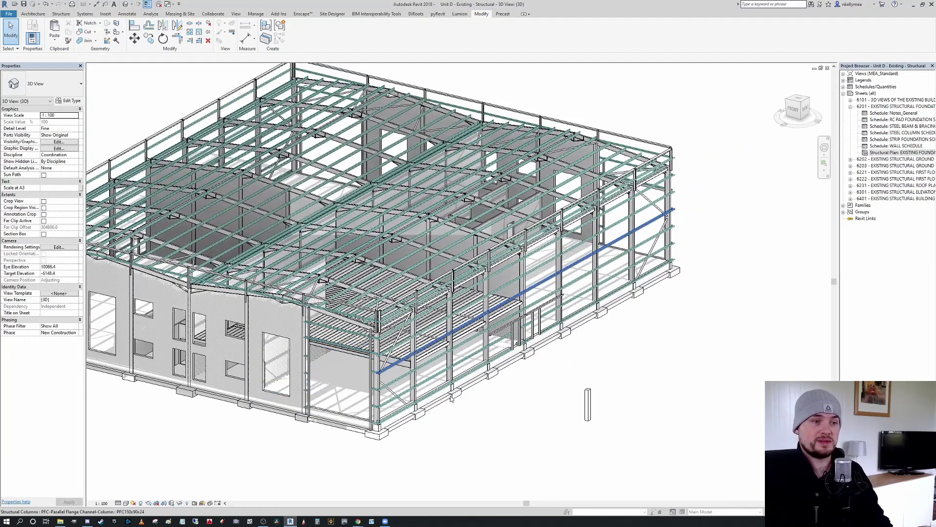
- Delete the stray column standing outside the building
click(589, 405)
key(Delete)
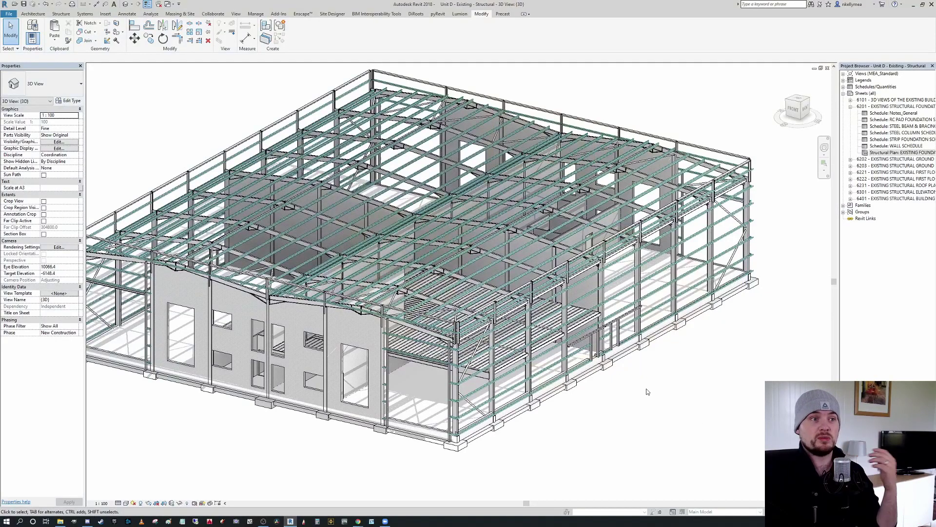
right_click(667, 404)
click(681, 377)
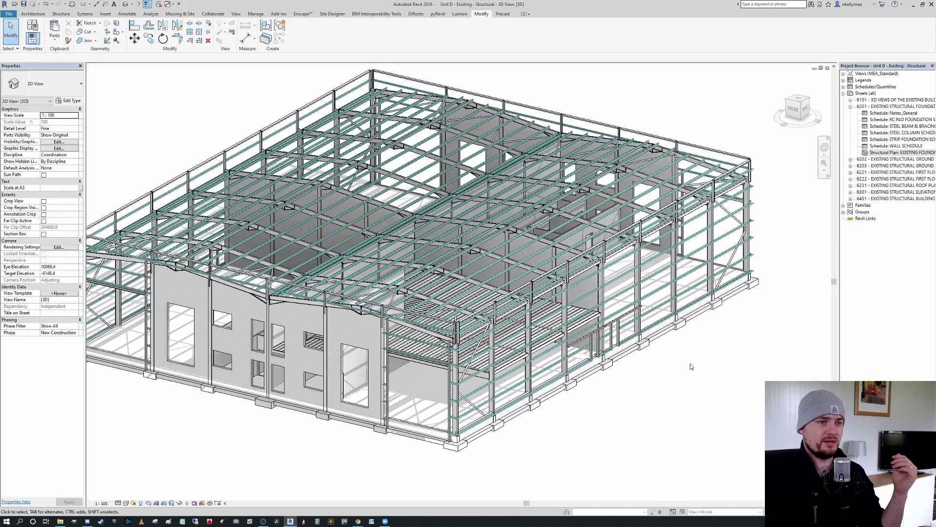
scroll(682, 373, down, 2)
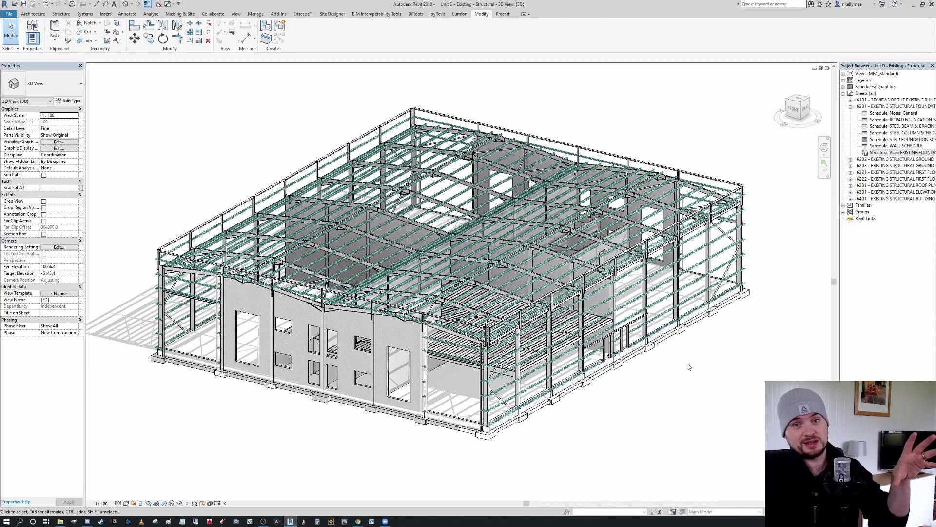